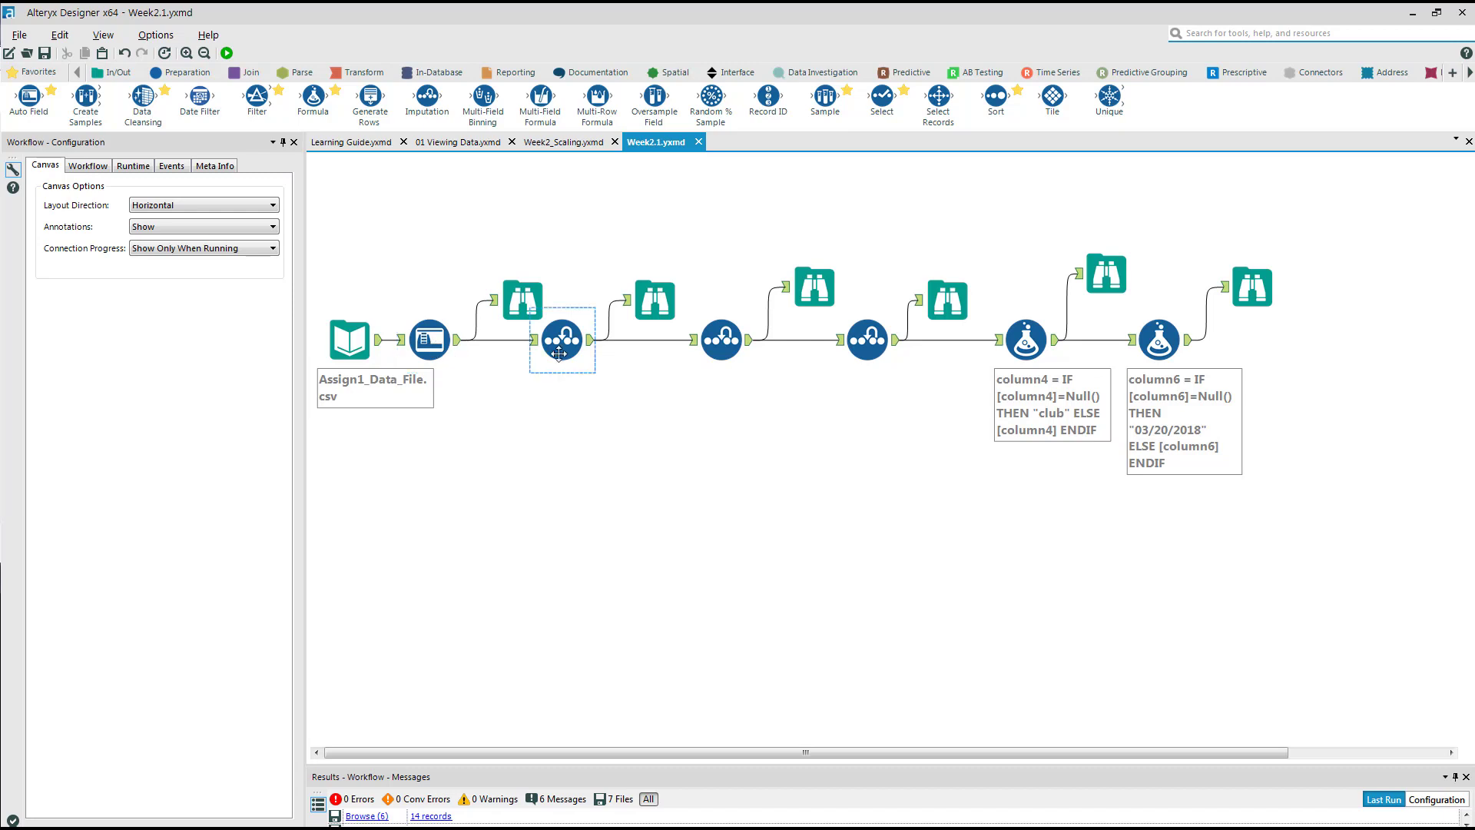
pyautogui.click(722, 352)
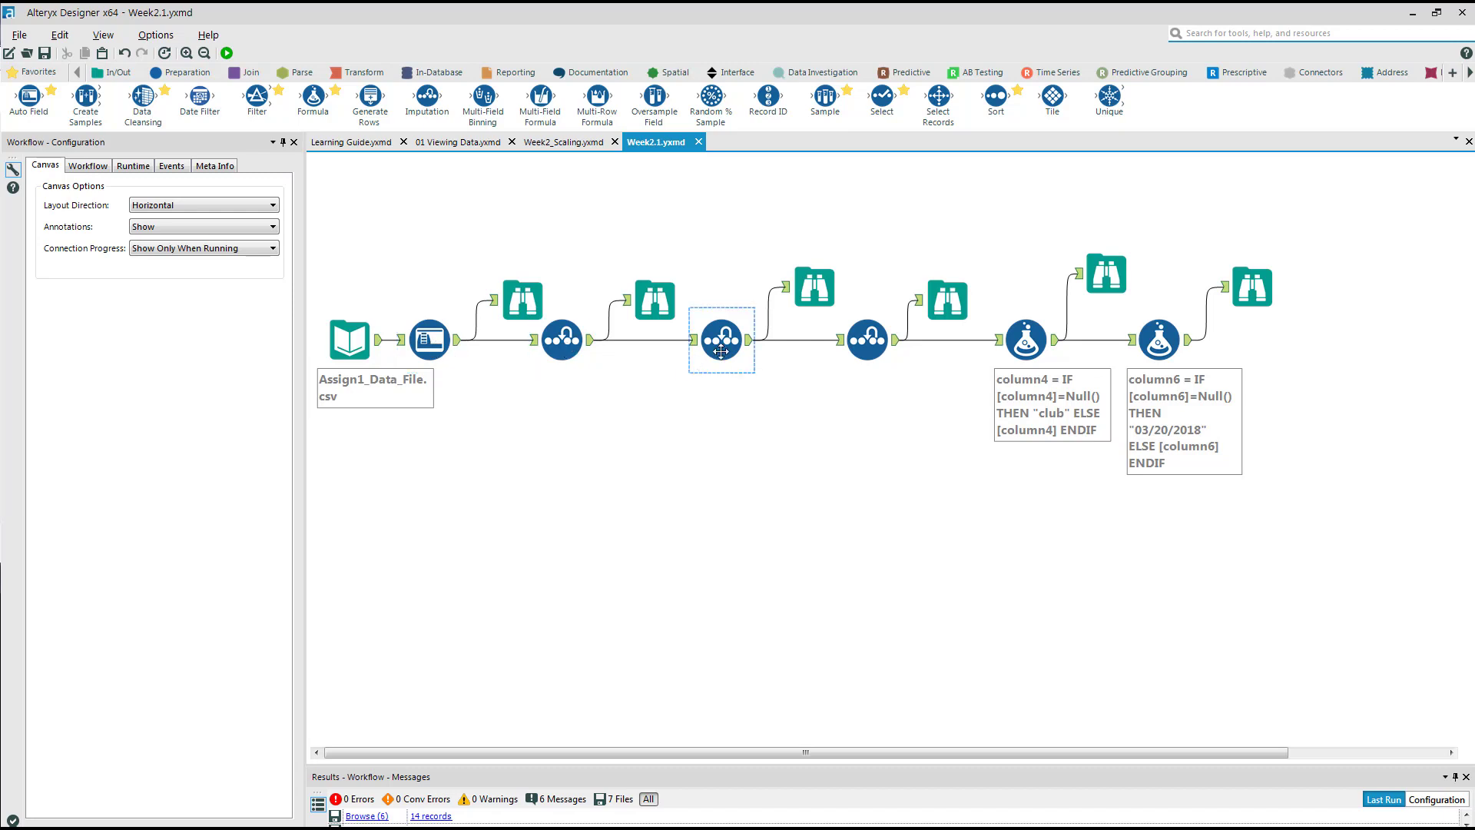
pyautogui.click(866, 348)
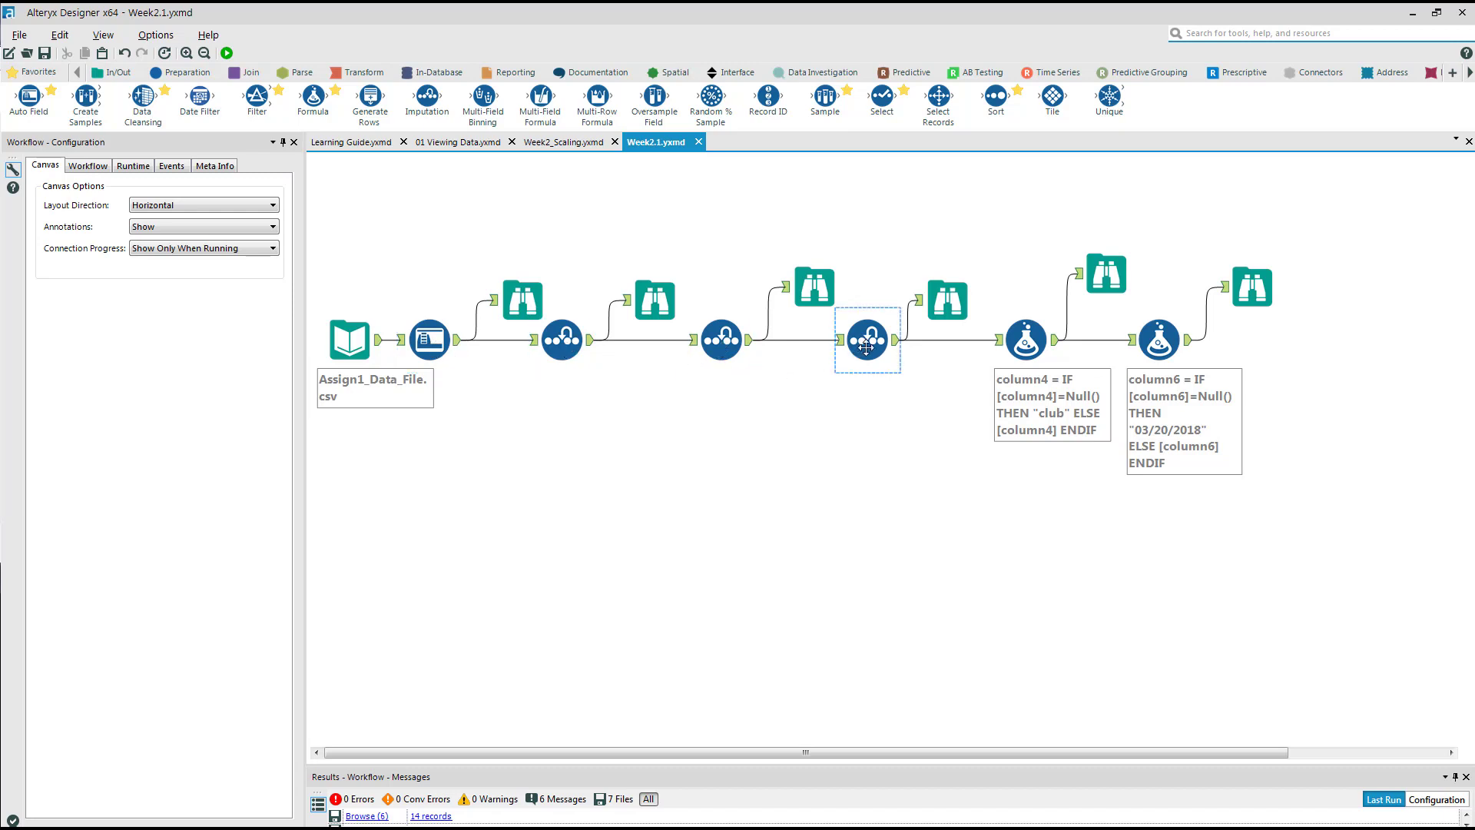
pyautogui.click(1026, 341)
pyautogui.click(1182, 353)
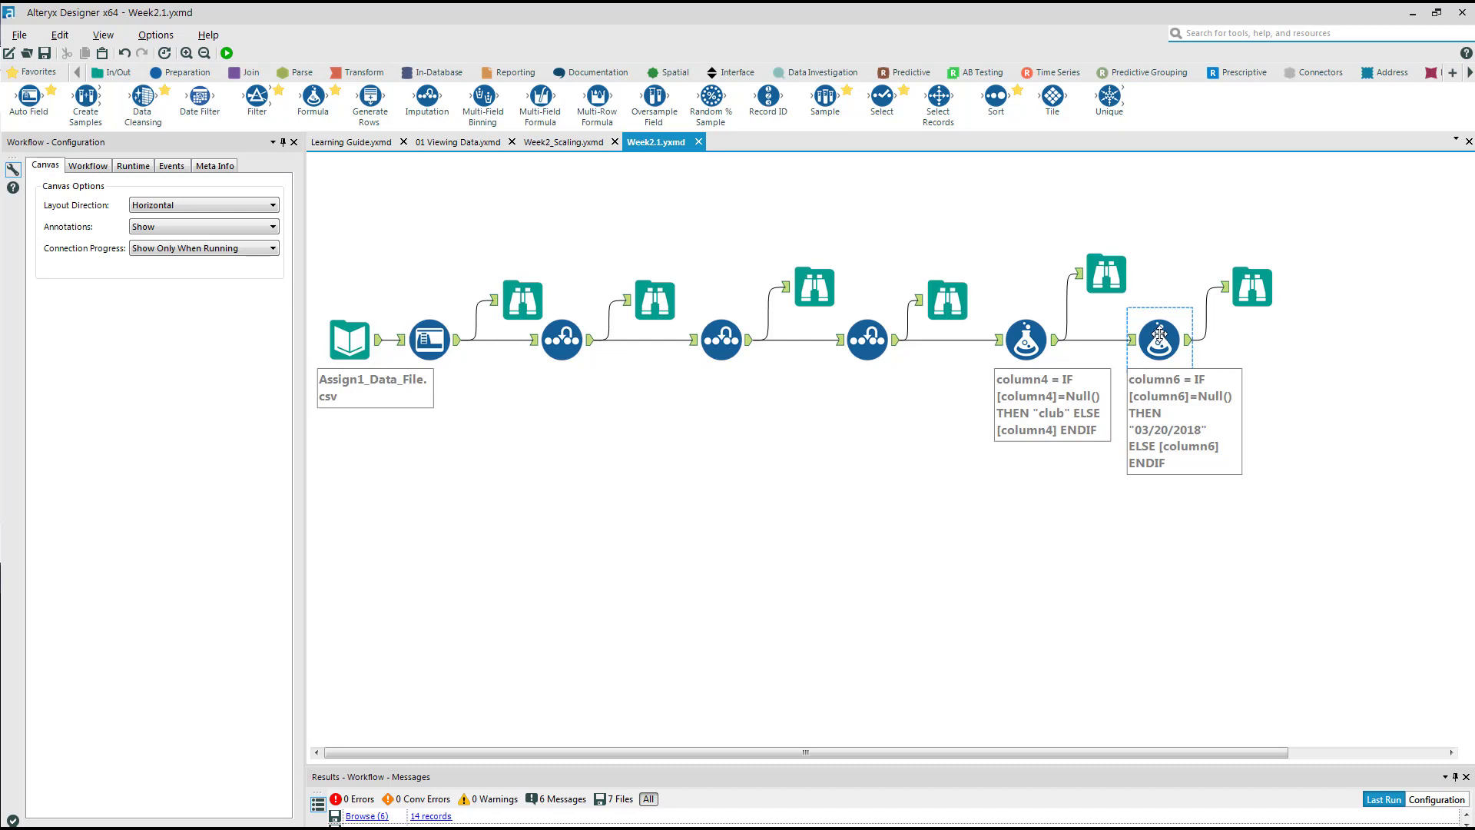
pyautogui.click(1181, 156)
# Search the program for "standardize" and open the help page of the Standardize z-score Tool.
pyautogui.click(1246, 35)
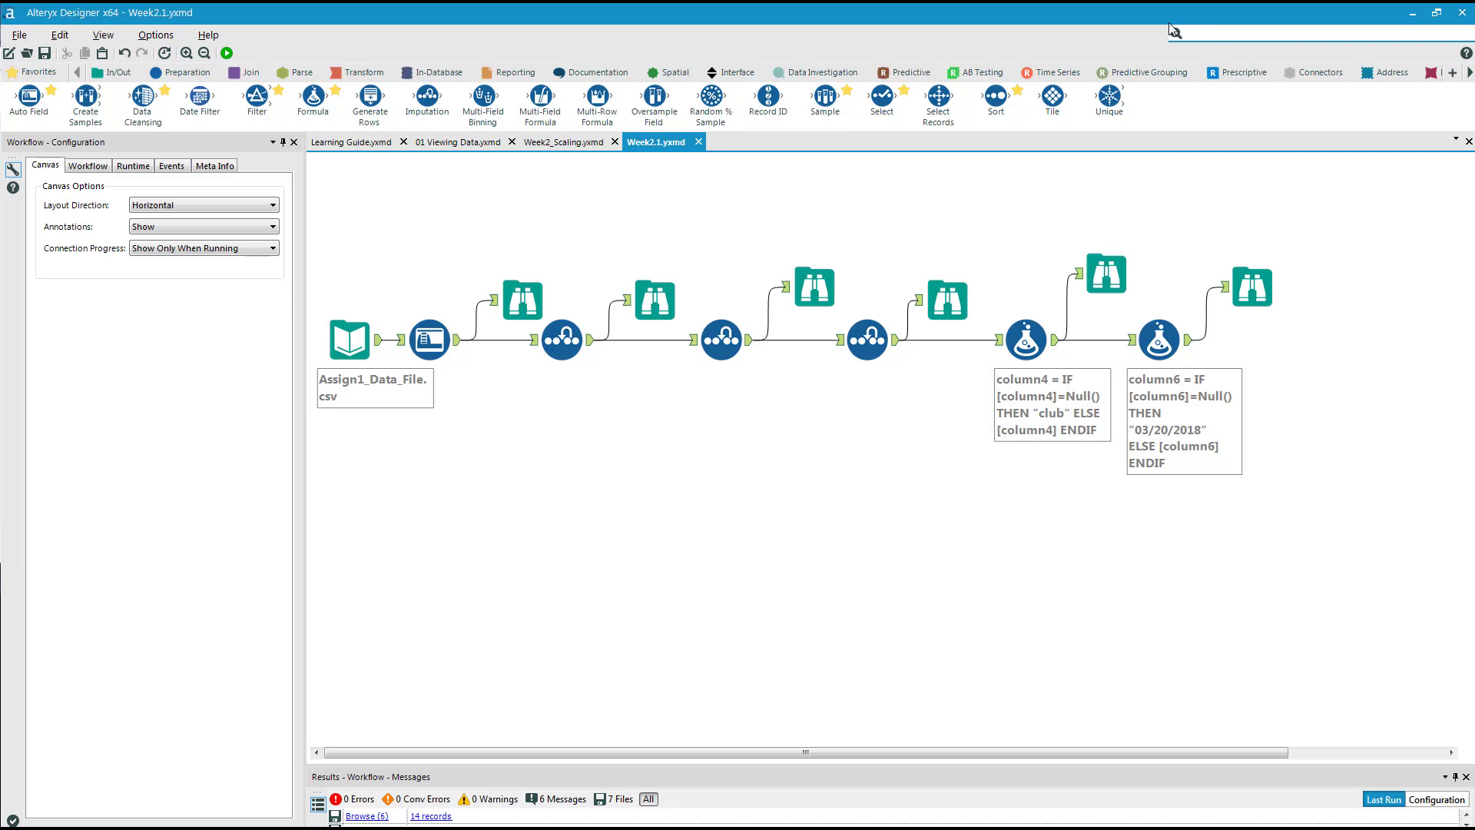
pyautogui.write('standardize')
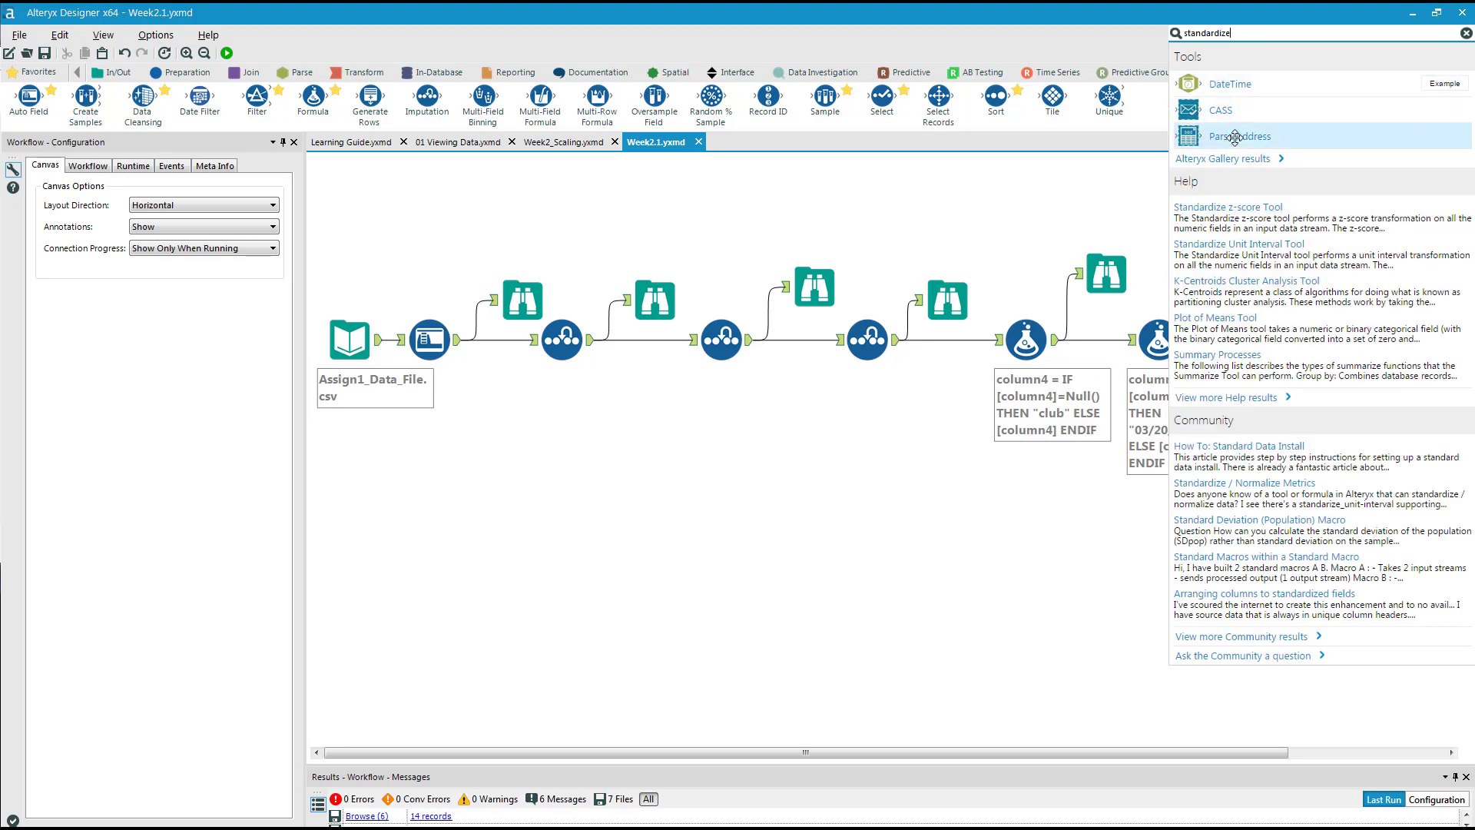
pyautogui.click(1249, 209)
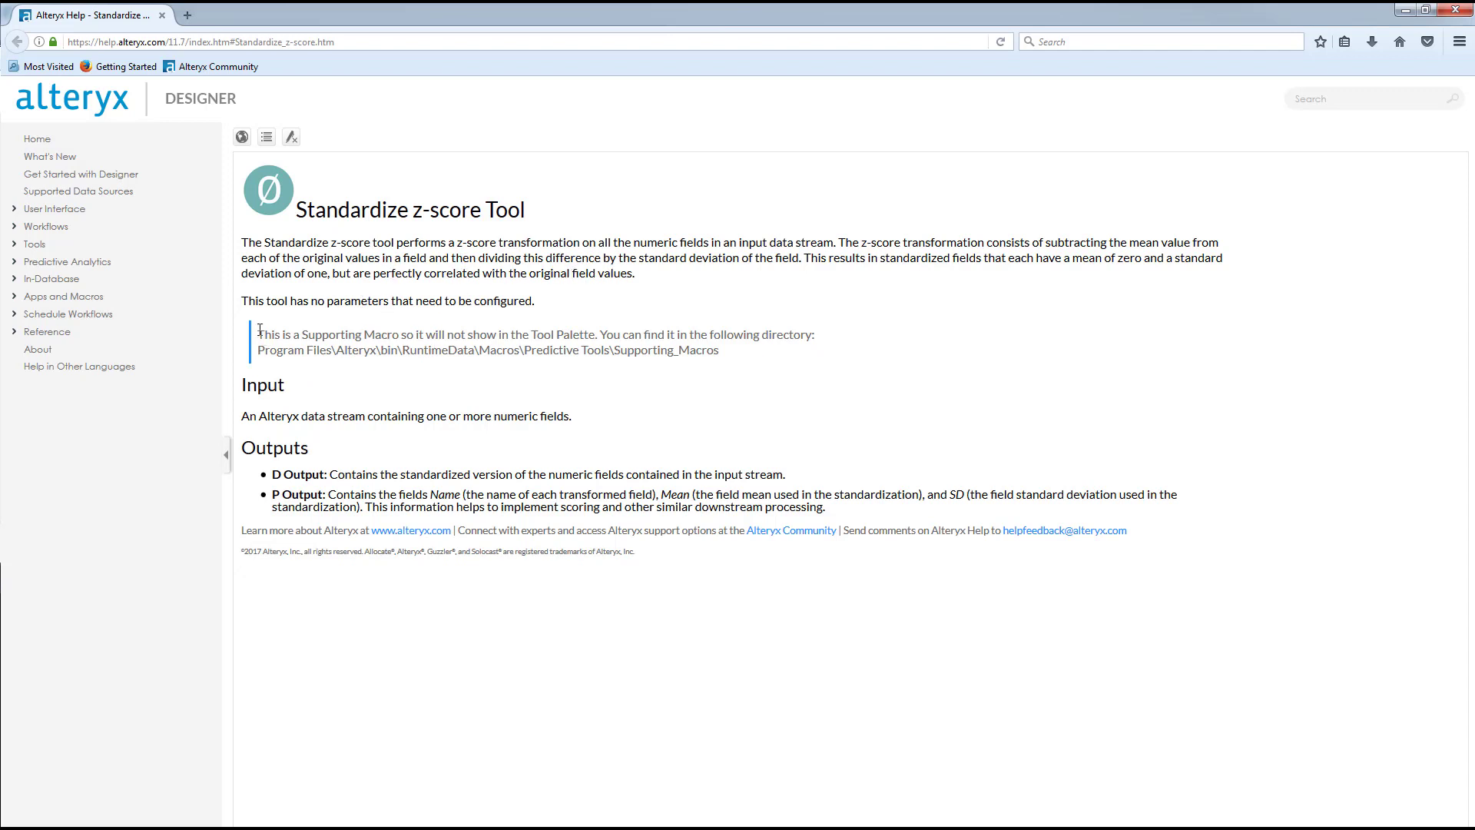
# Copy the supporting macro's directory path, Program Files\Alteryx\bin\RuntimeData\Macros\Predictive Tools\Supporting_Macros, from the help page.
pyautogui.moveTo(260, 330); pyautogui.dragTo(562, 351)
pyautogui.click(562, 351)
pyautogui.moveTo(734, 358); pyautogui.dragTo(263, 353)
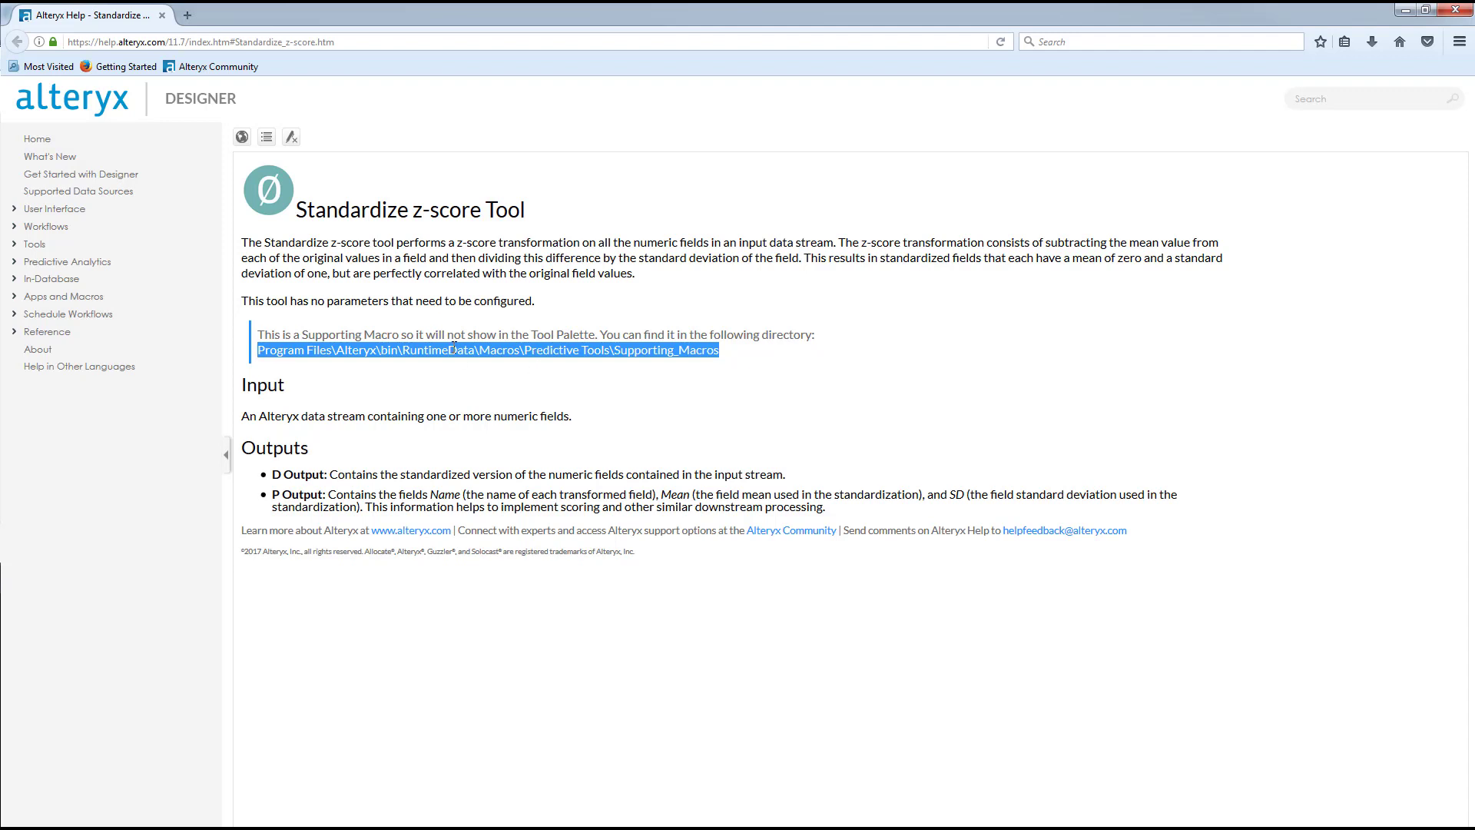
pyautogui.rightClick(543, 351)
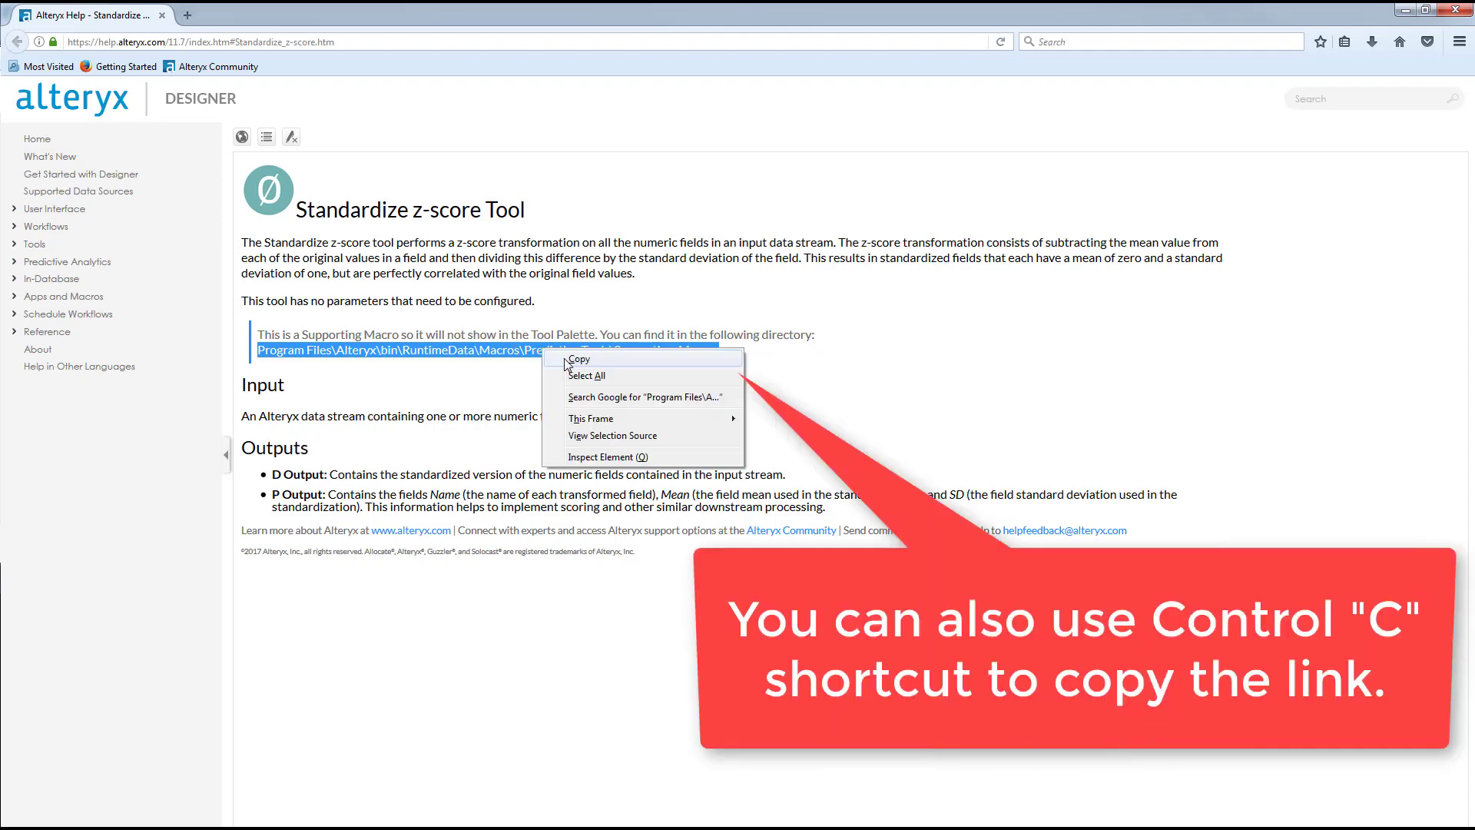
pyautogui.click(578, 359)
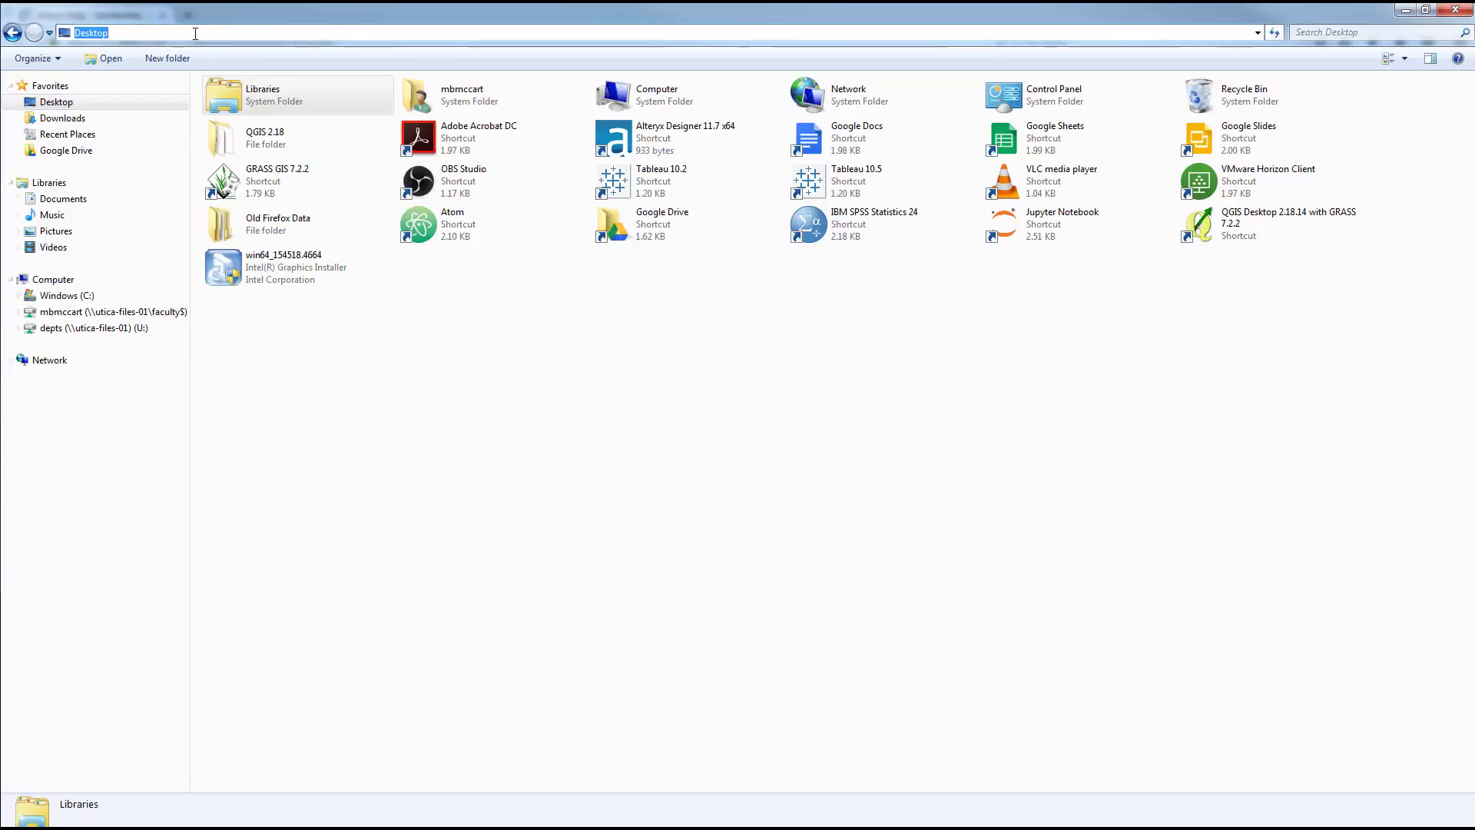
# Go to the copied Supporting_Macros directory in the file explorer and restore its window to a smaller size.
pyautogui.rightClick(195, 33)
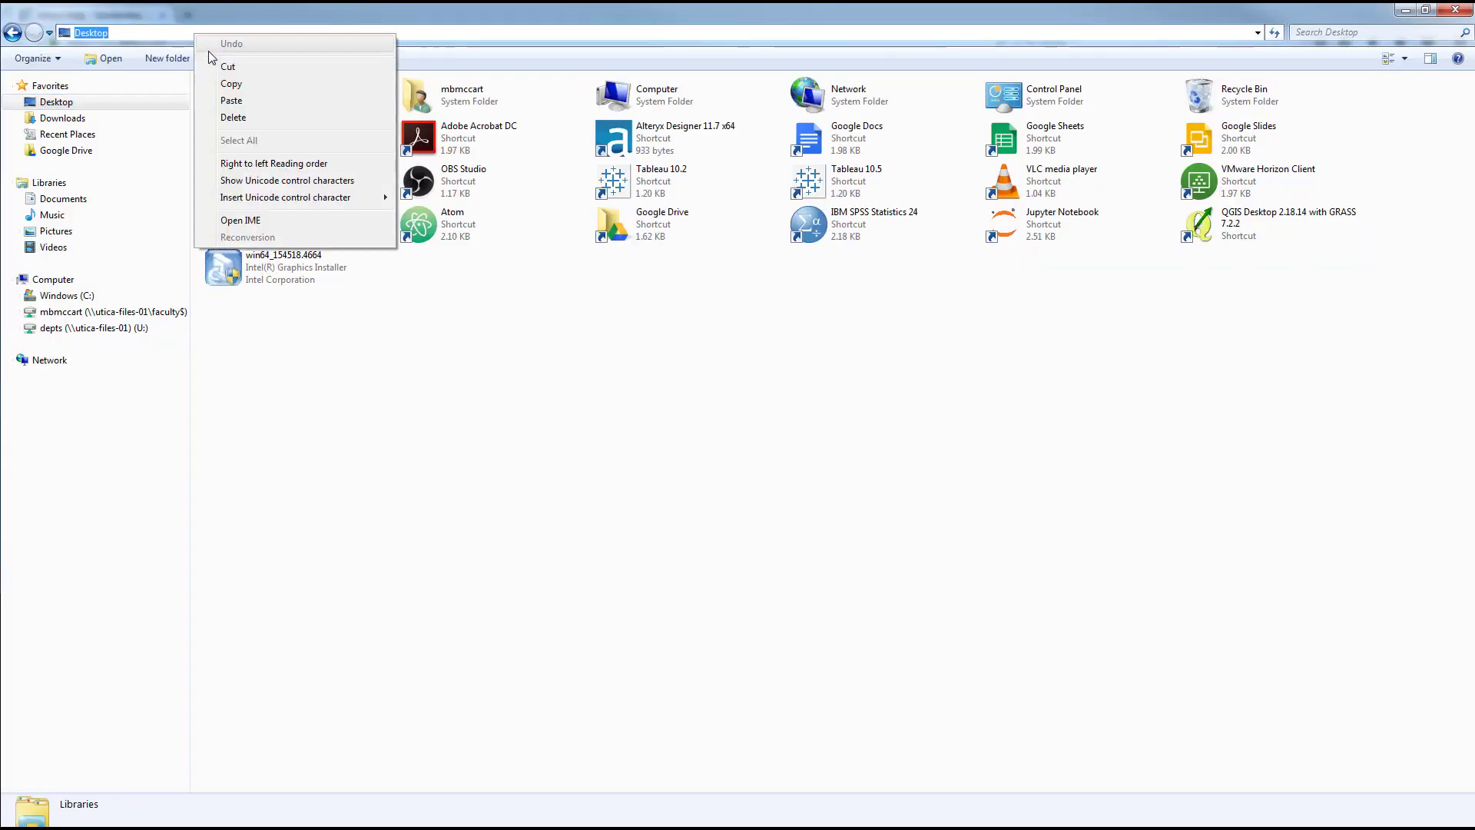
pyautogui.click(247, 102)
pyautogui.press('Return')
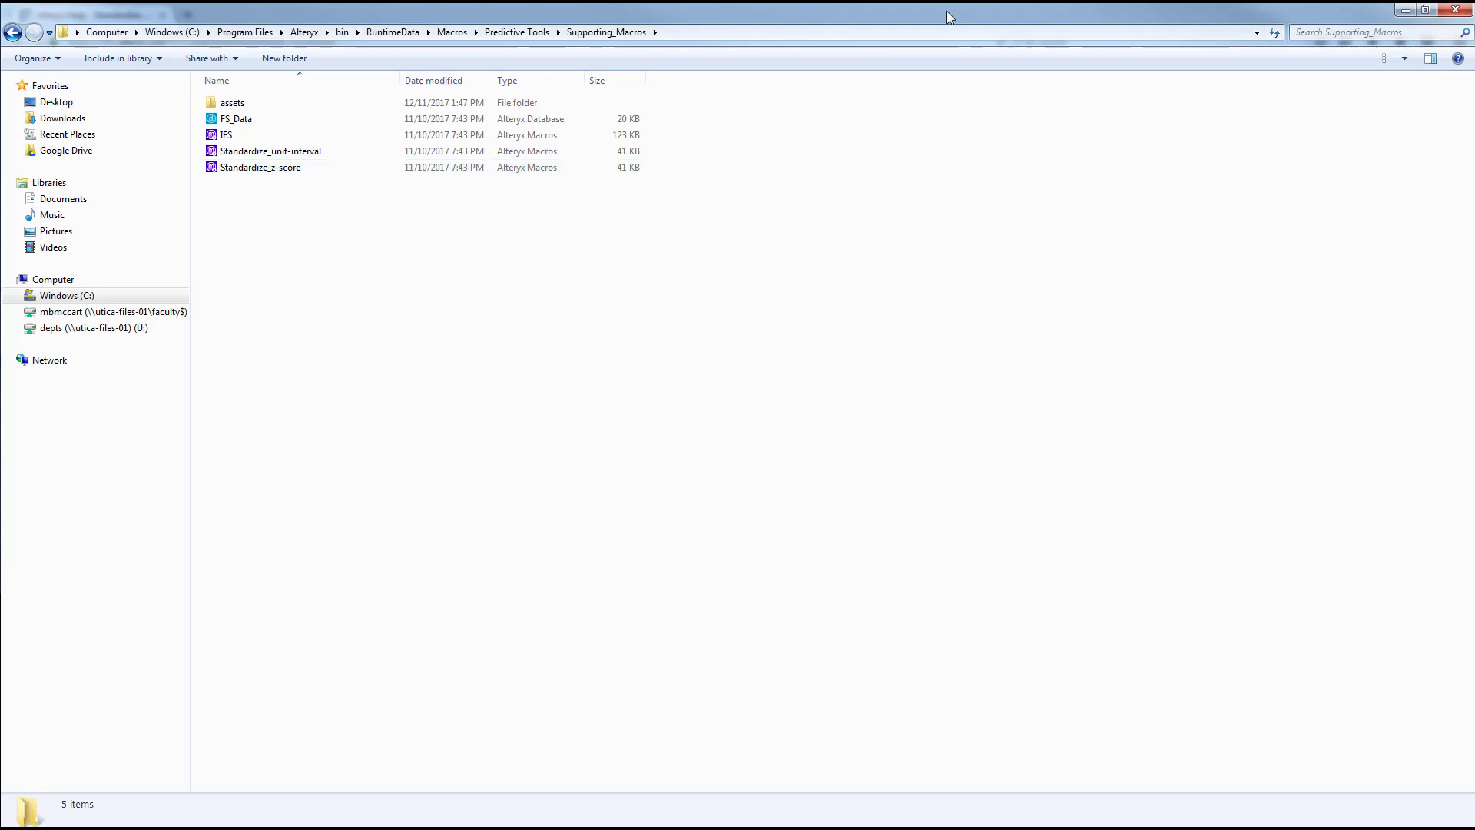
pyautogui.click(1425, 9)
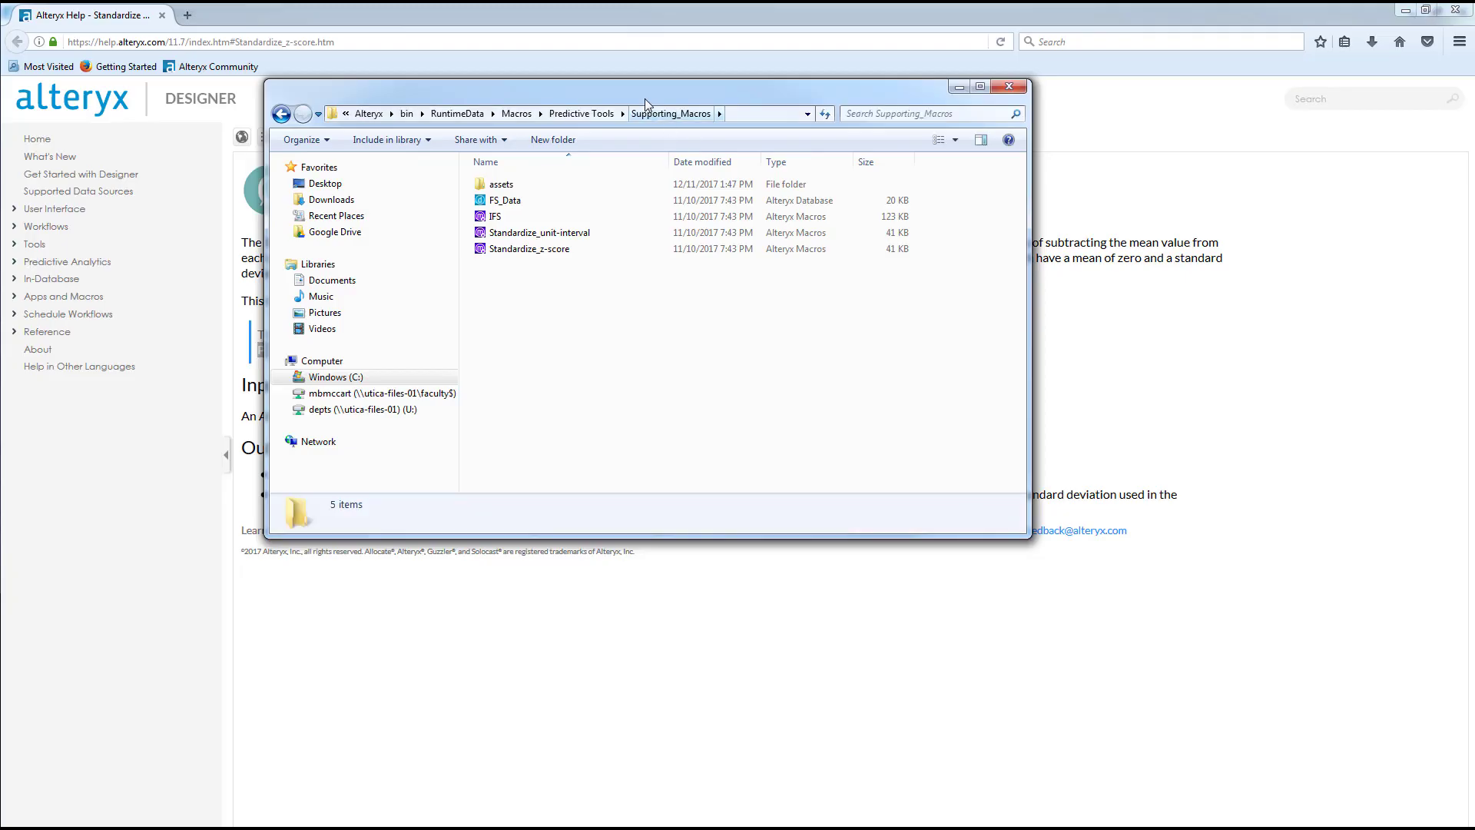
# Switch to Alteryx Designer, bring the Supporting_Macros folder over it and open the Standardize_z-score macro.
pyautogui.hotkey('alt', 'Tab')
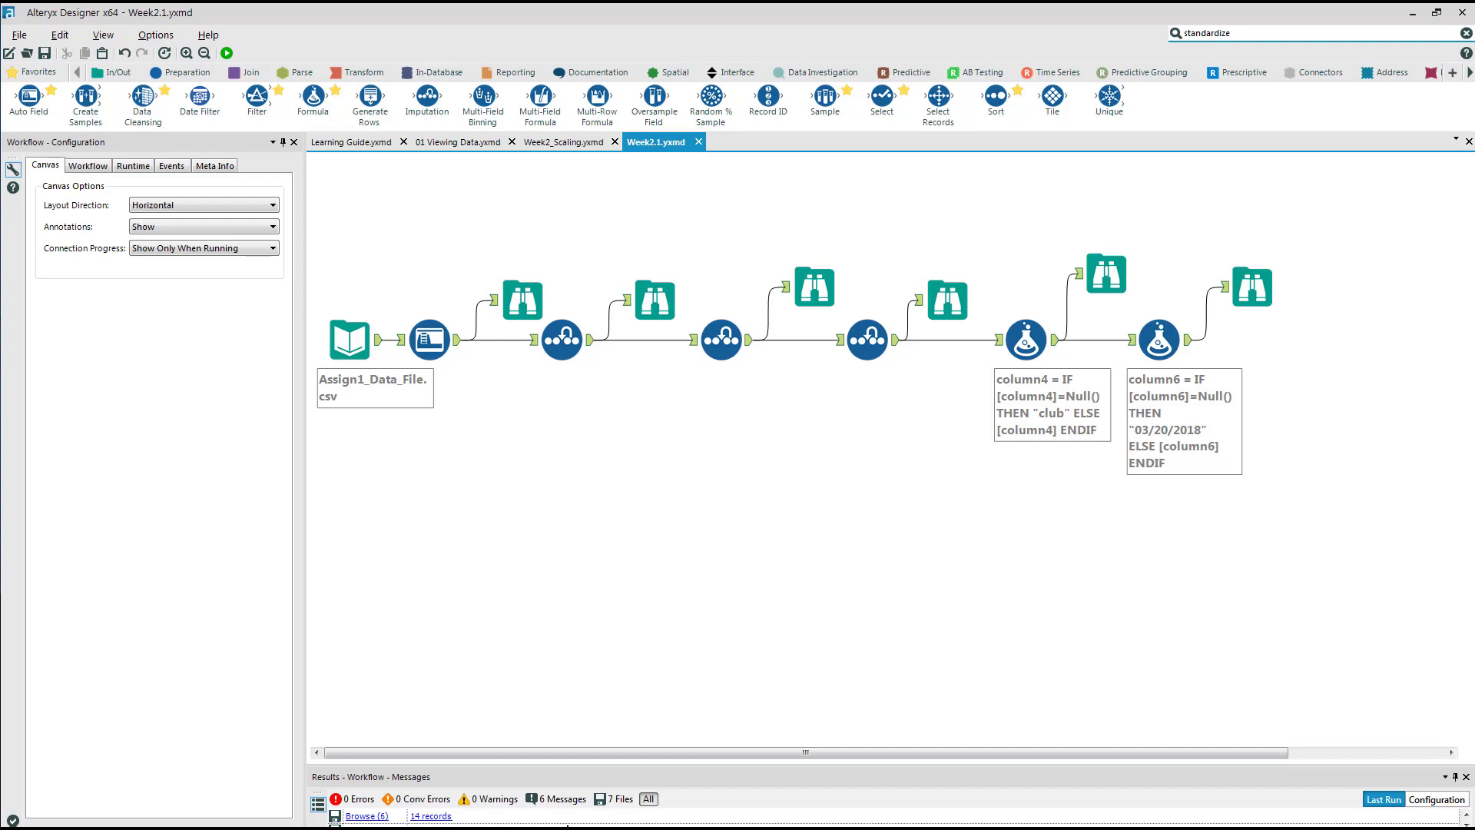
pyautogui.click(567, 828)
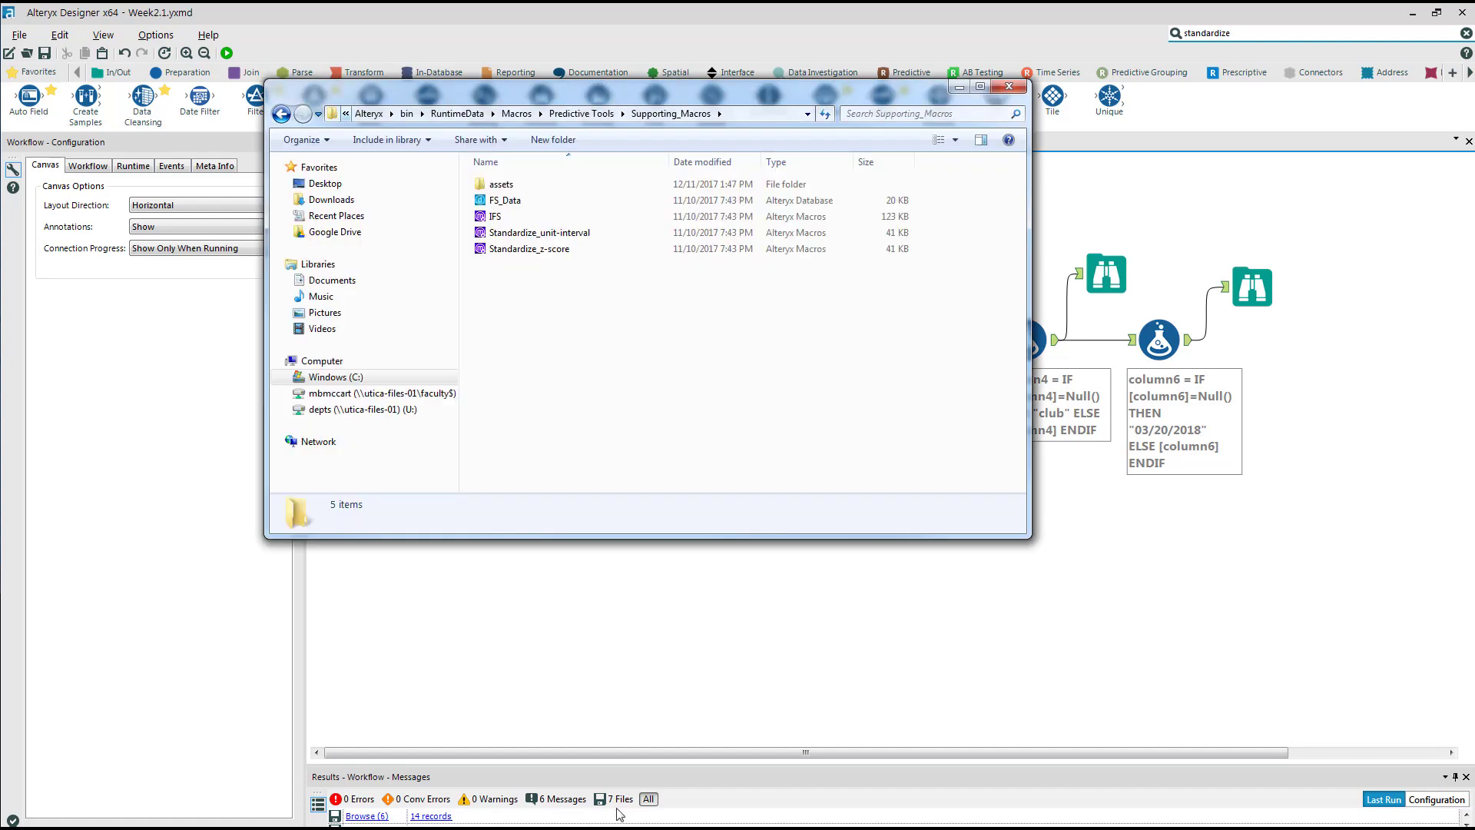
pyautogui.click(514, 249)
pyautogui.press('Return')
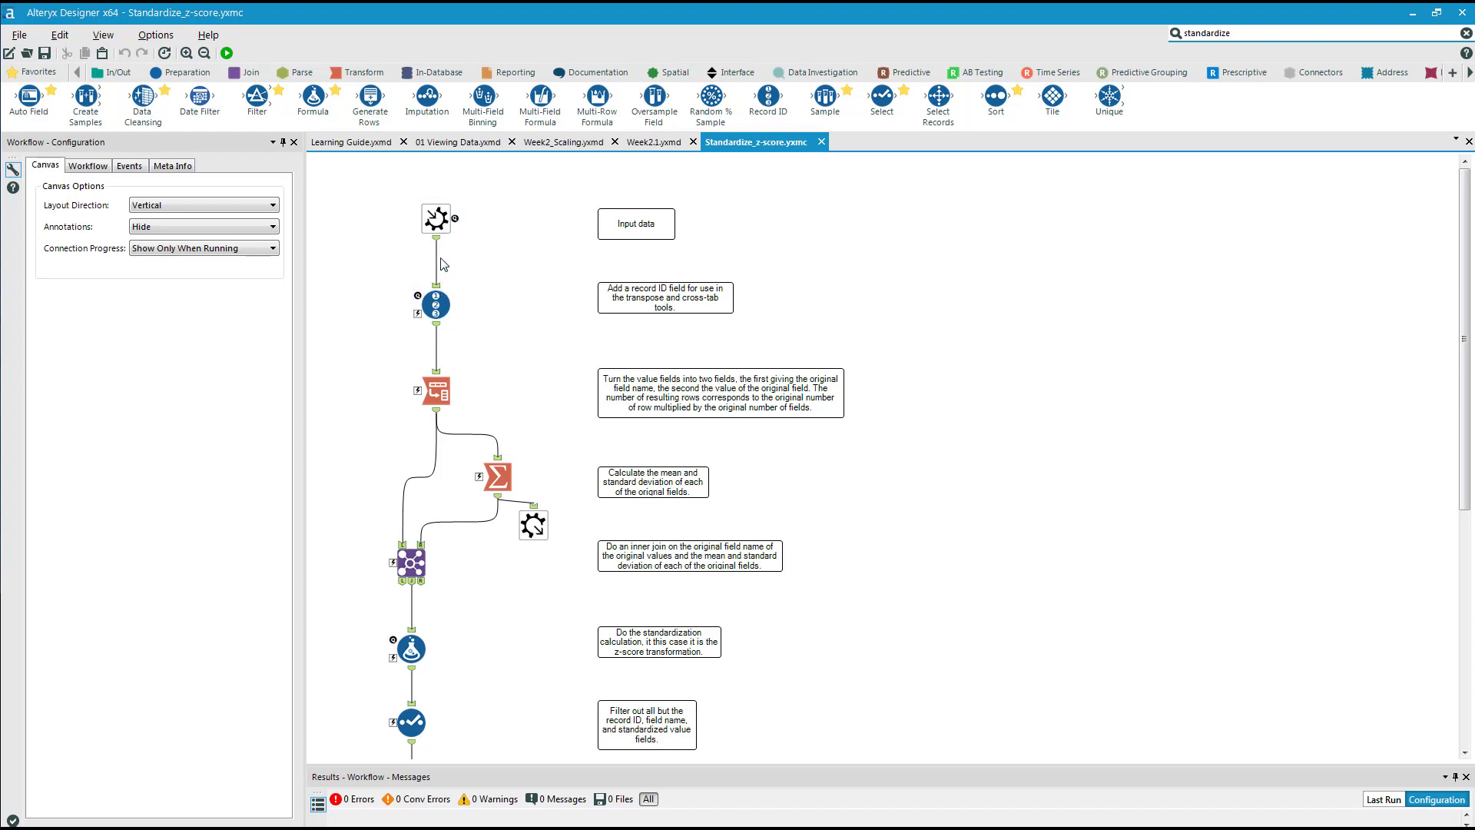
# Examine the configurations of the macro's Record ID, Transpose, Join, Formula and Summarize tools, including the standardization expression.
pyautogui.click(435, 304)
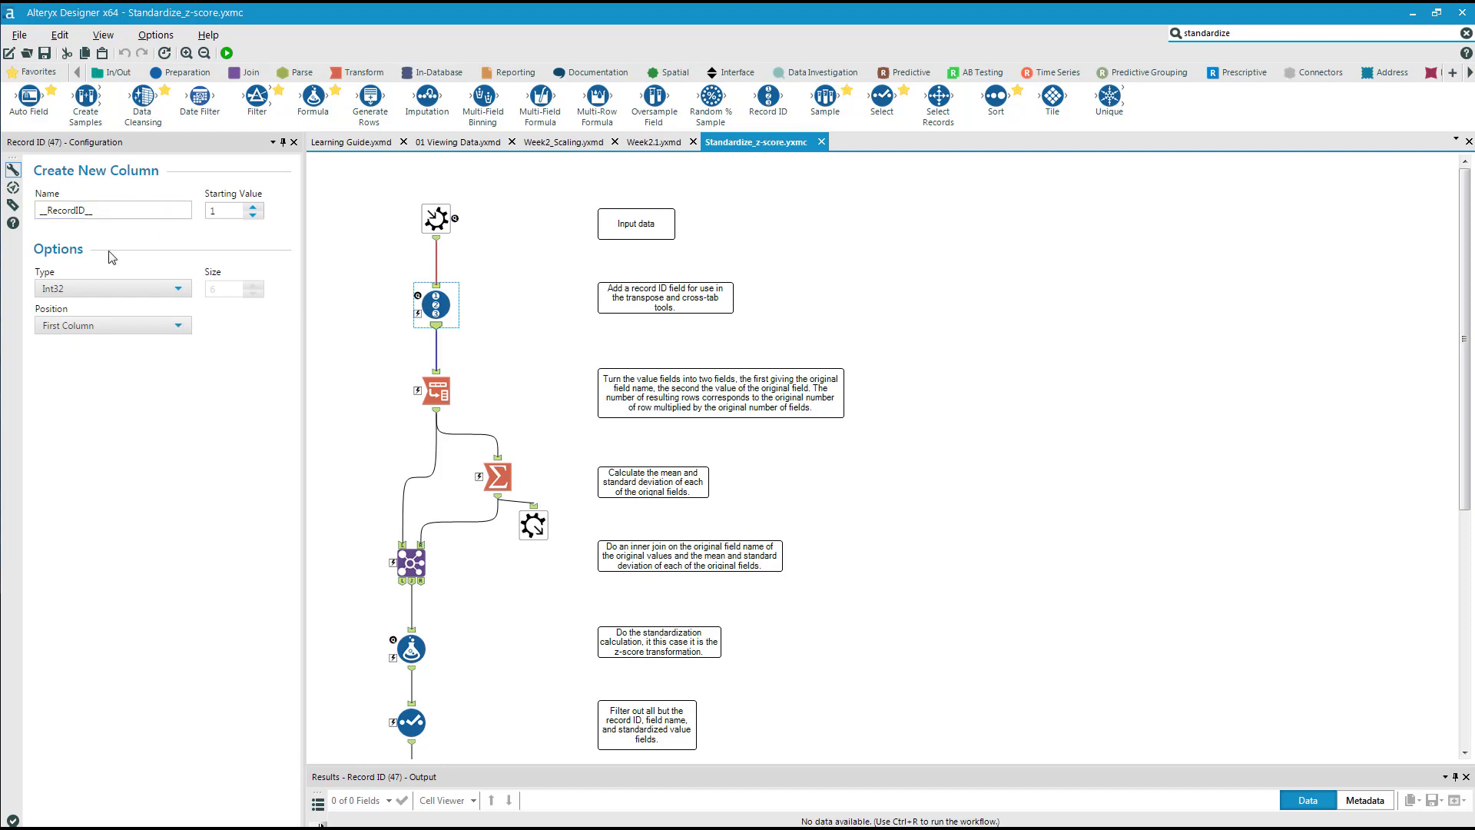
pyautogui.click(438, 392)
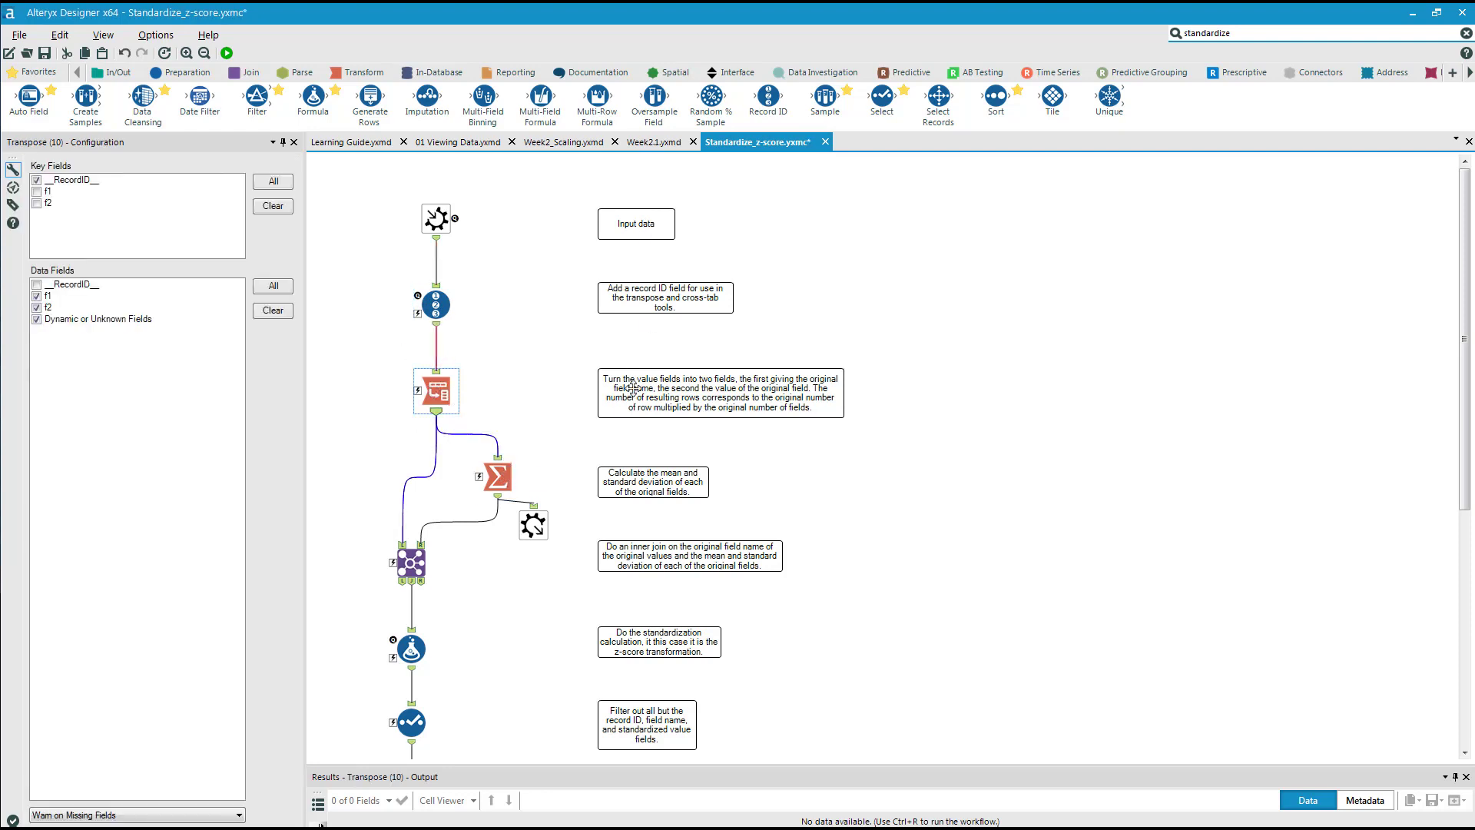
pyautogui.scroll(-3, 621, 544)
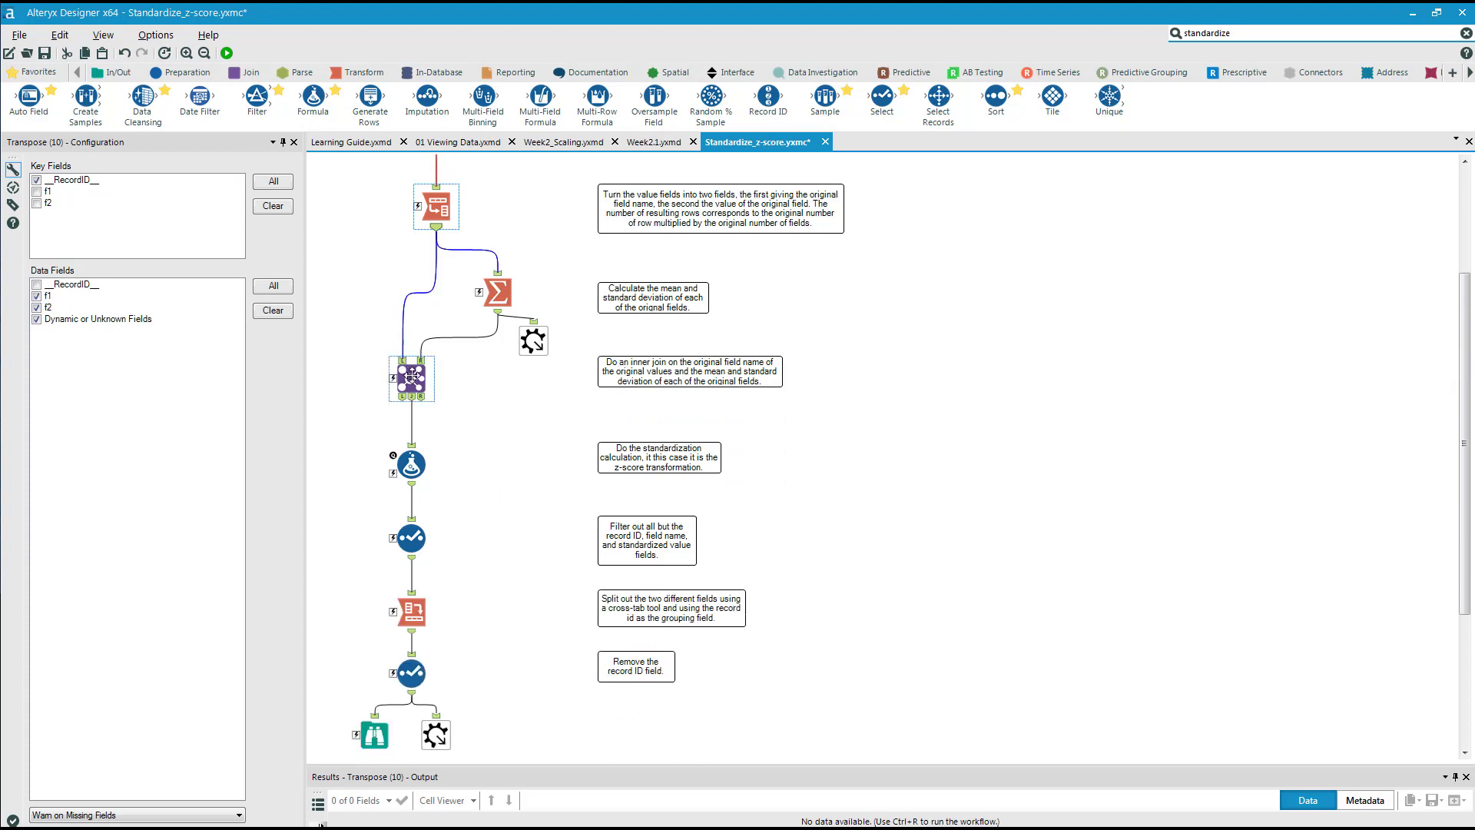
pyautogui.click(411, 377)
pyautogui.click(413, 468)
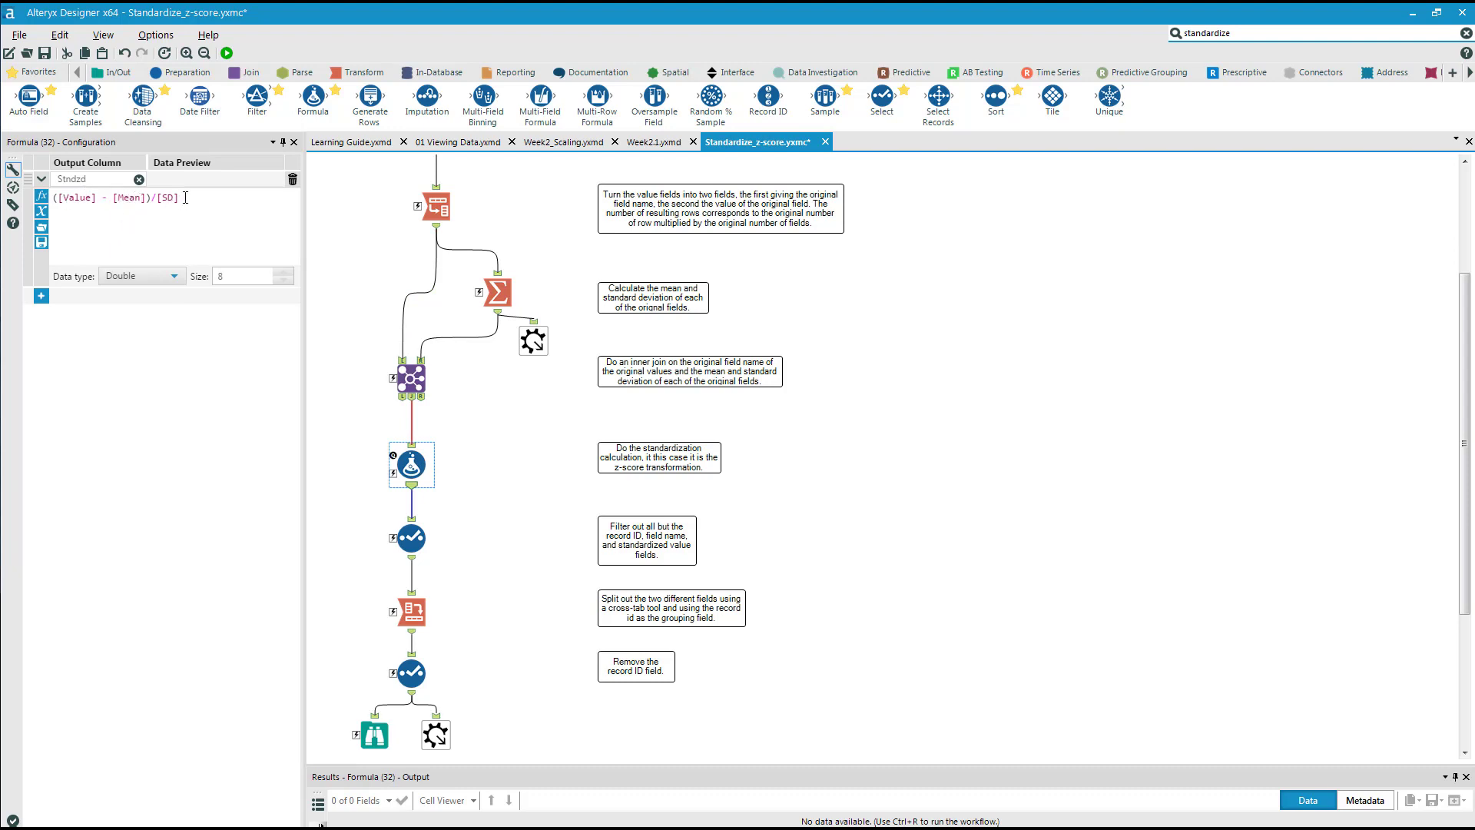
pyautogui.moveTo(185, 198); pyautogui.dragTo(49, 197)
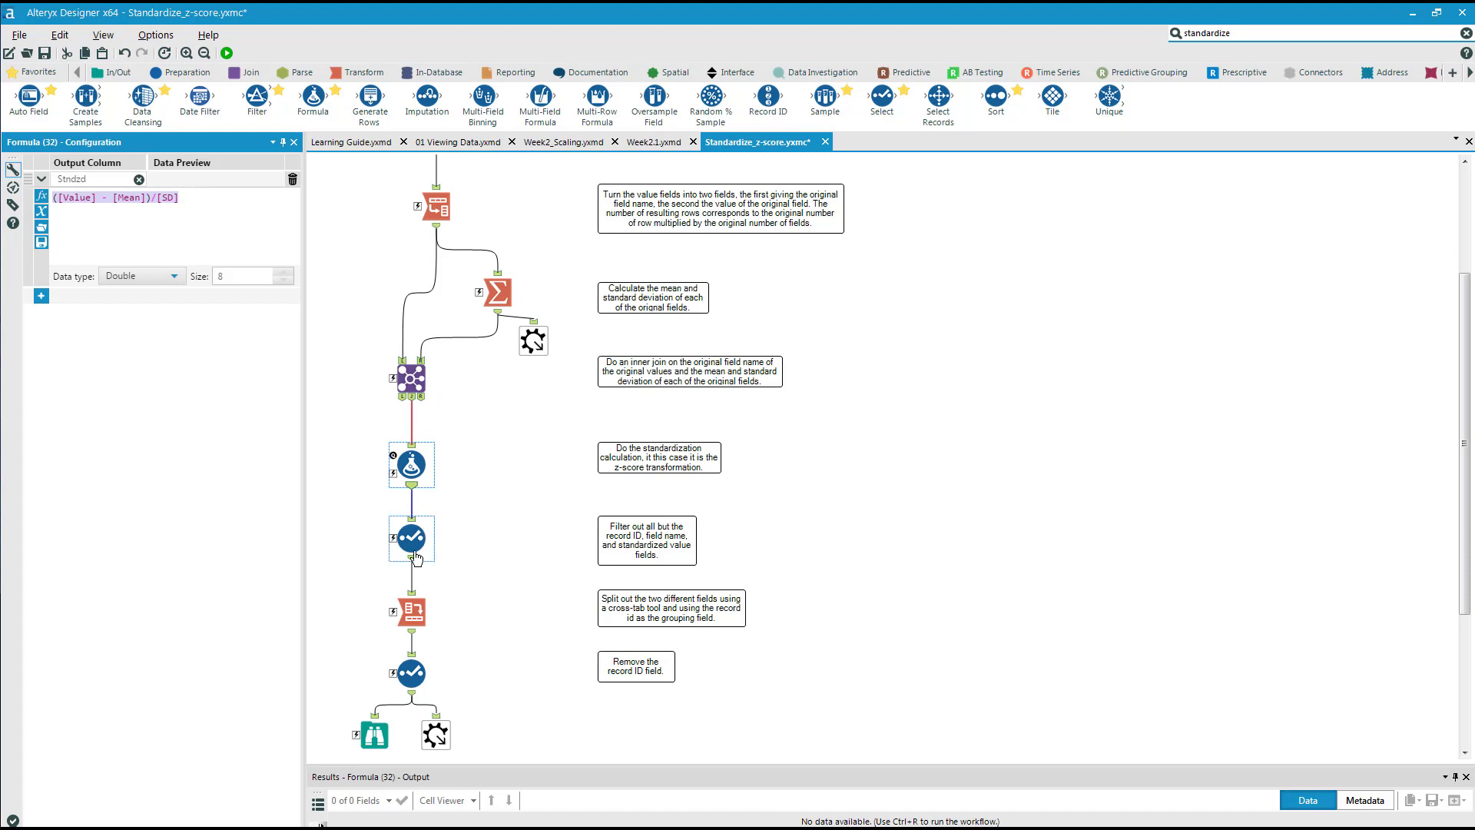
pyautogui.click(495, 296)
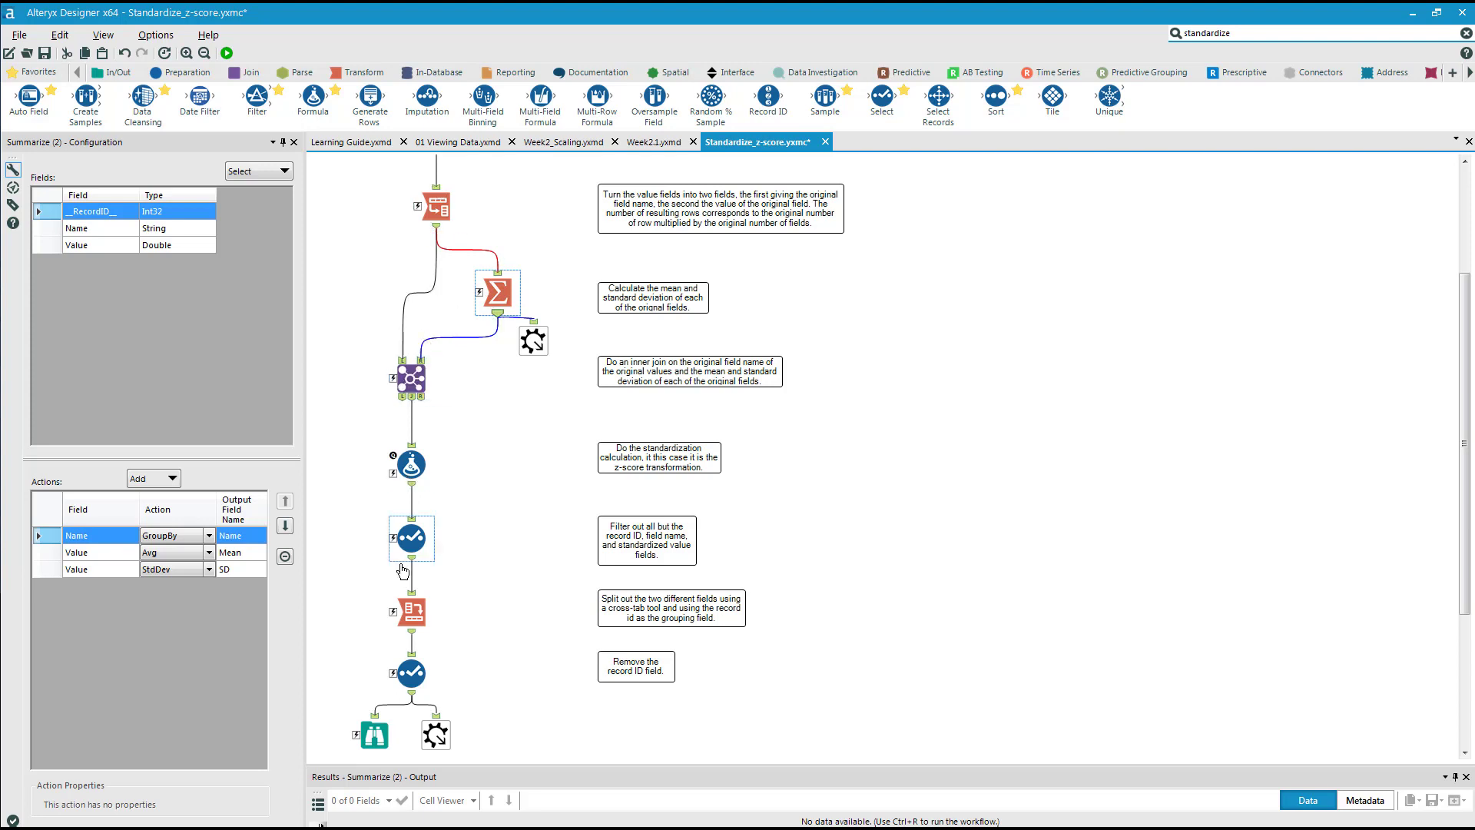
# Examine the rest of the macro: both Select tools, the Cross Tab, the Browse tool and the final data output.
pyautogui.click(412, 537)
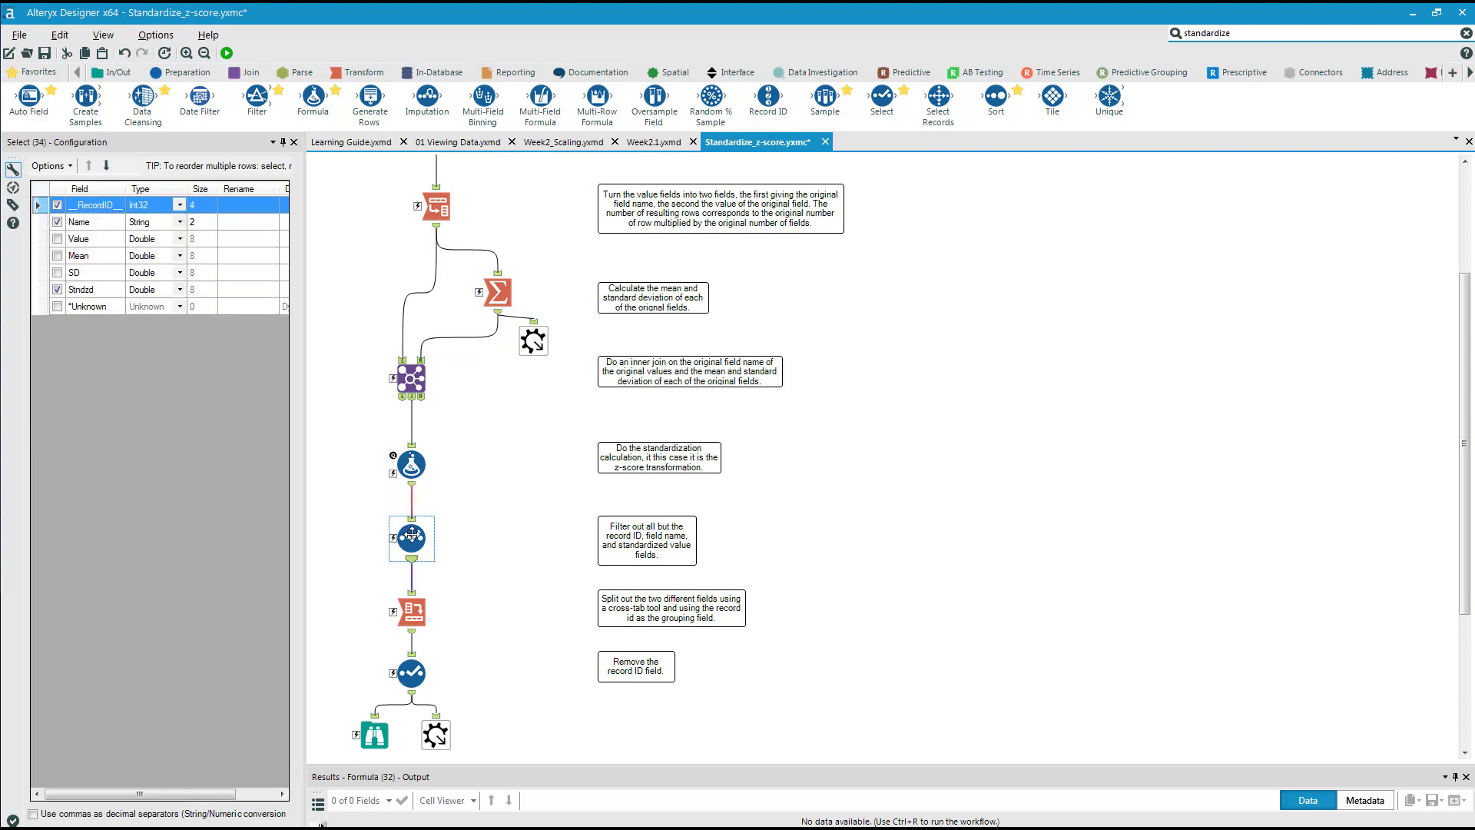
pyautogui.click(411, 612)
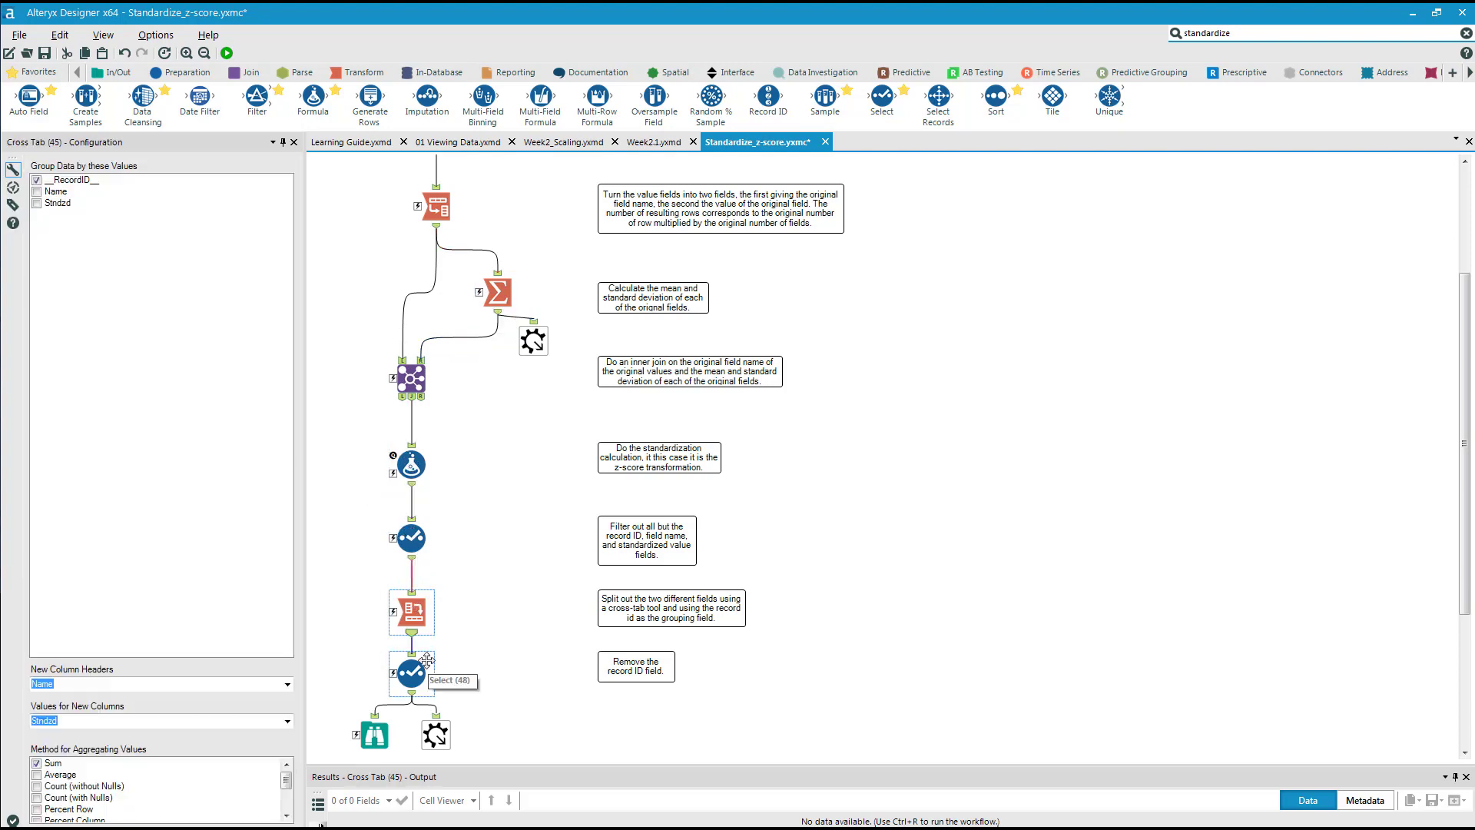
pyautogui.scroll(-3, 423, 642)
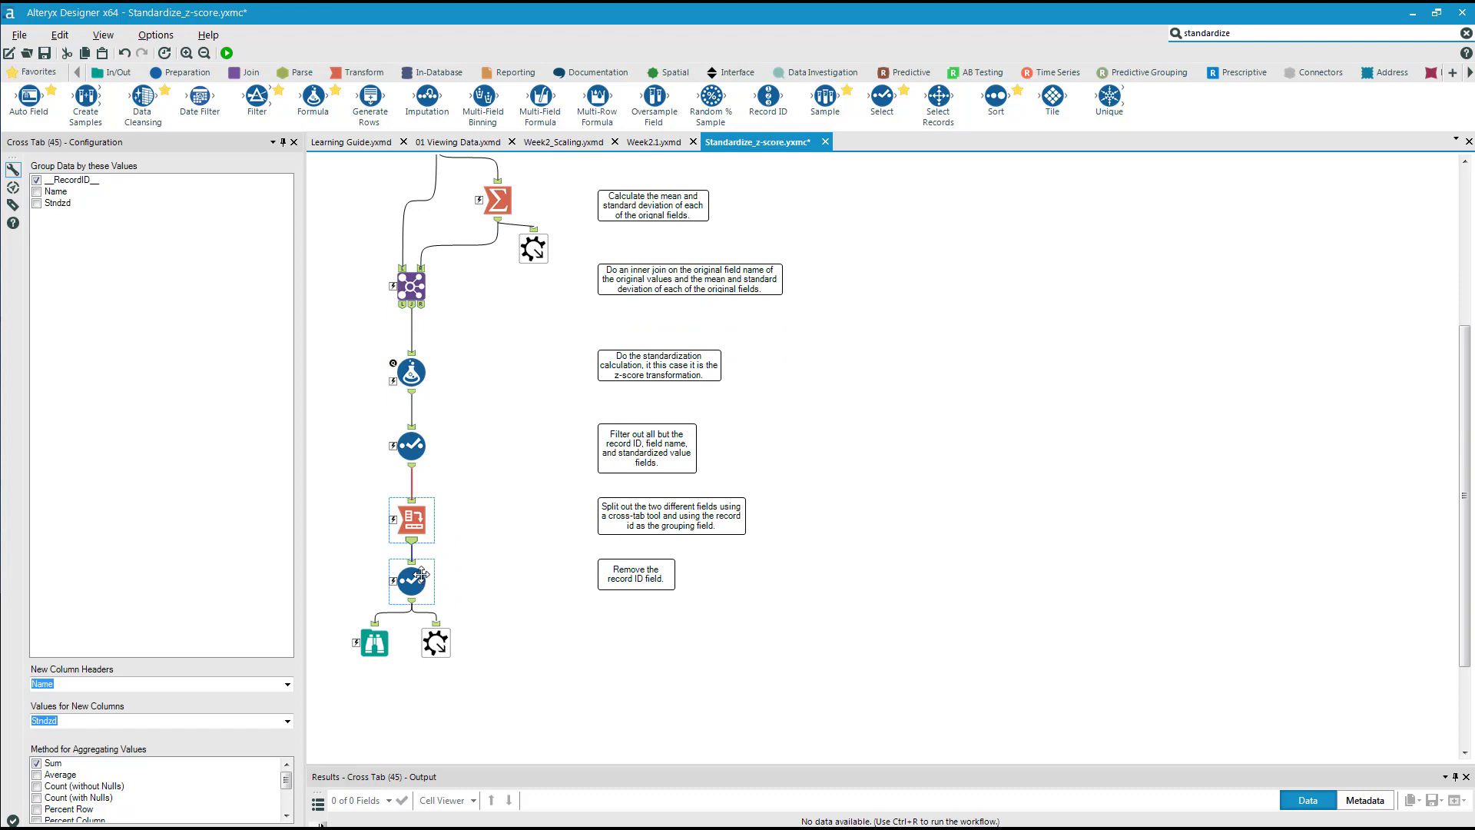
pyautogui.click(421, 576)
pyautogui.click(395, 652)
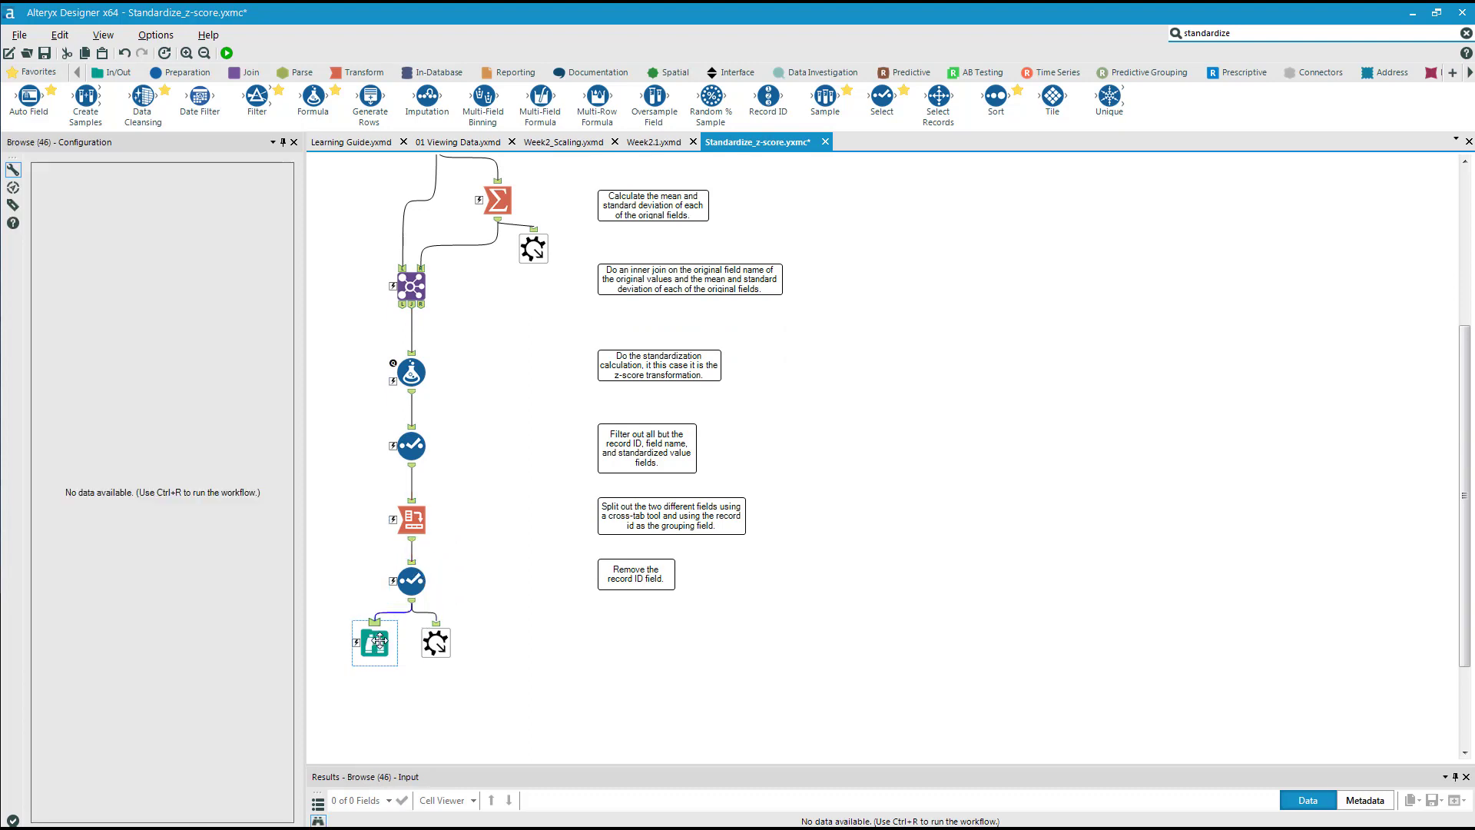
pyautogui.click(442, 643)
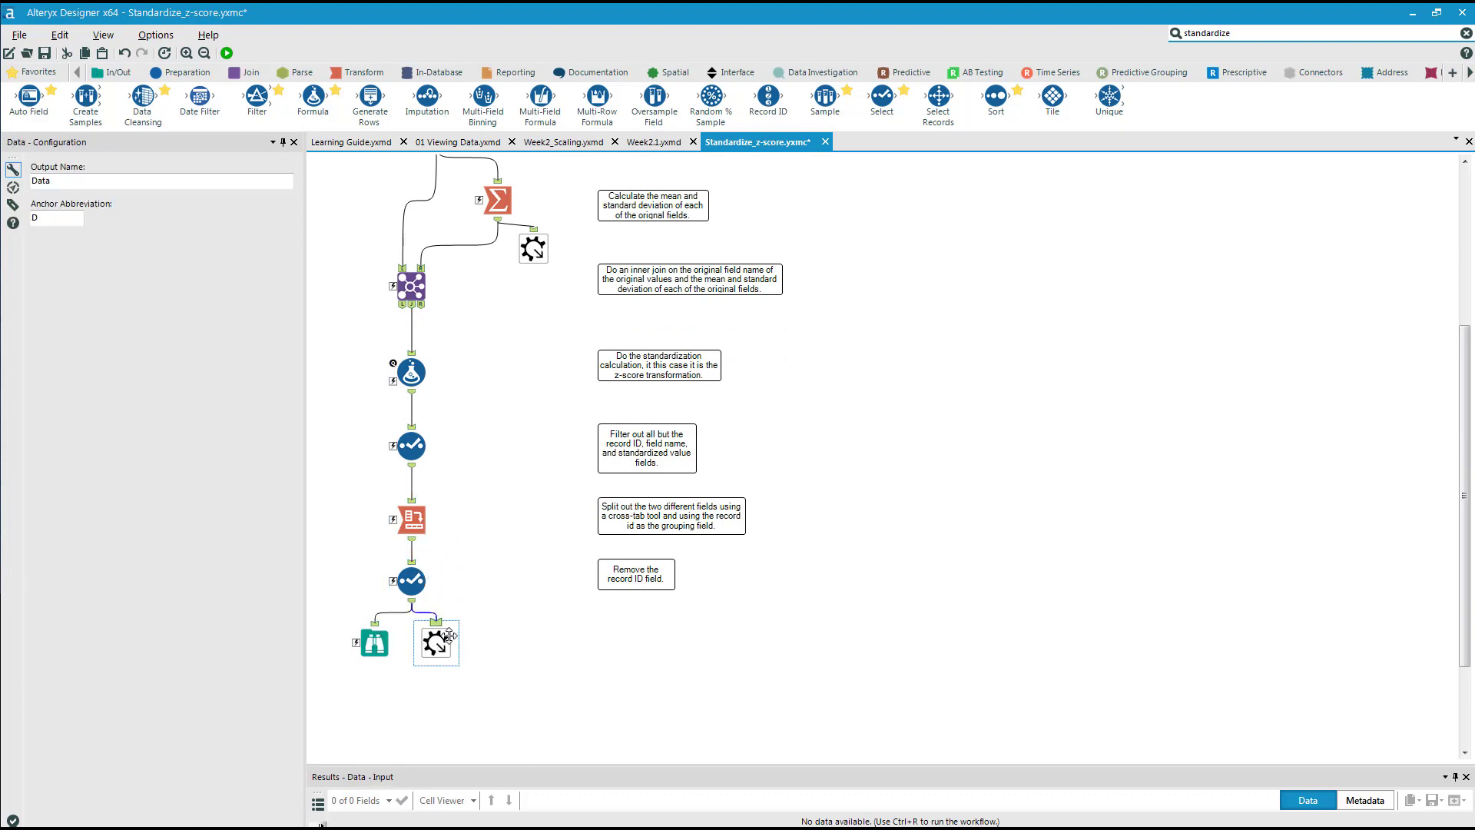
# Return to the Week2.1 workflow and start inserting a macro from a file on the empty canvas below the tools.
pyautogui.click(654, 142)
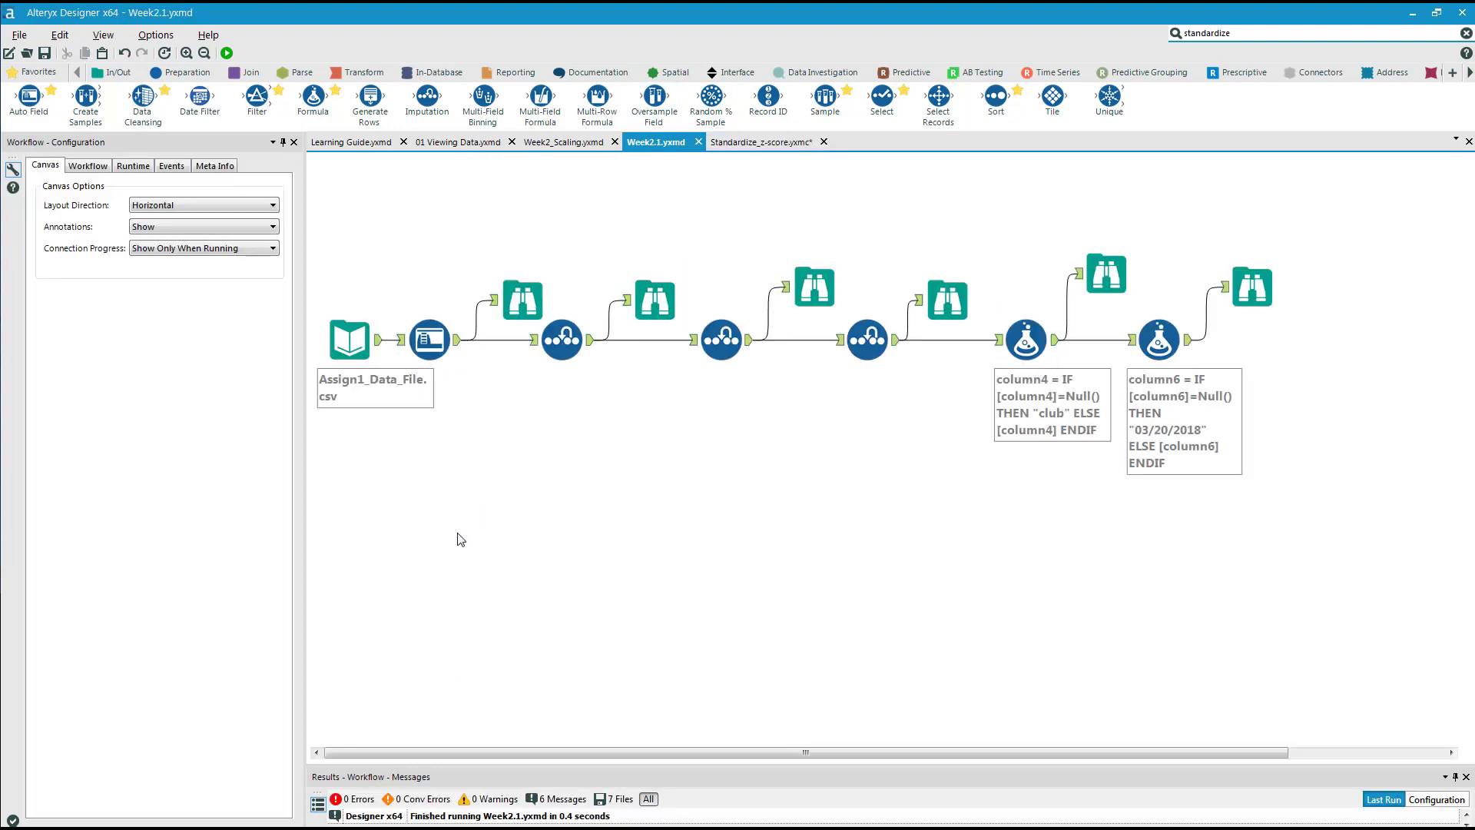
pyautogui.rightClick(760, 466)
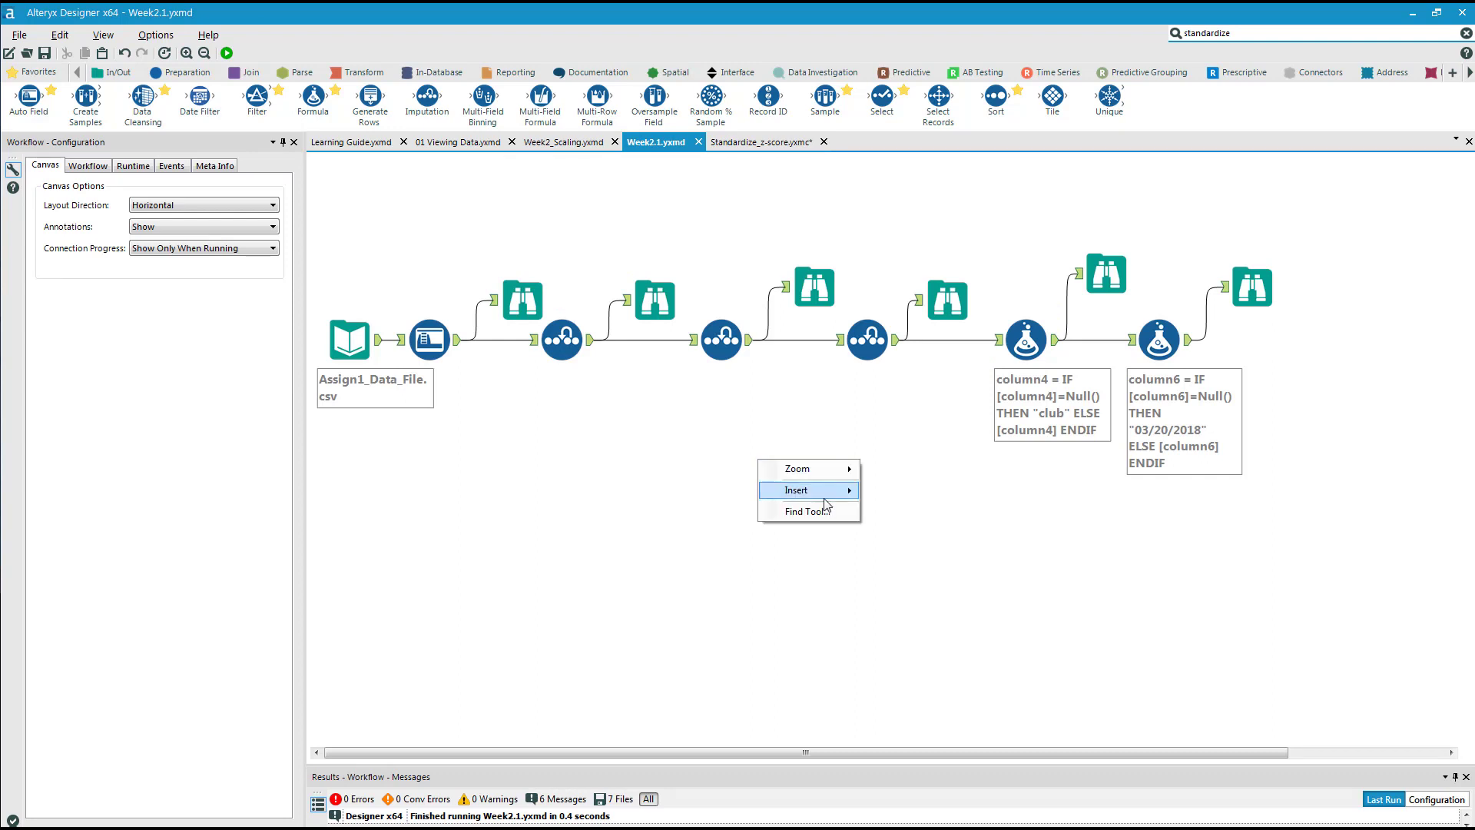
pyautogui.moveTo(837, 496)
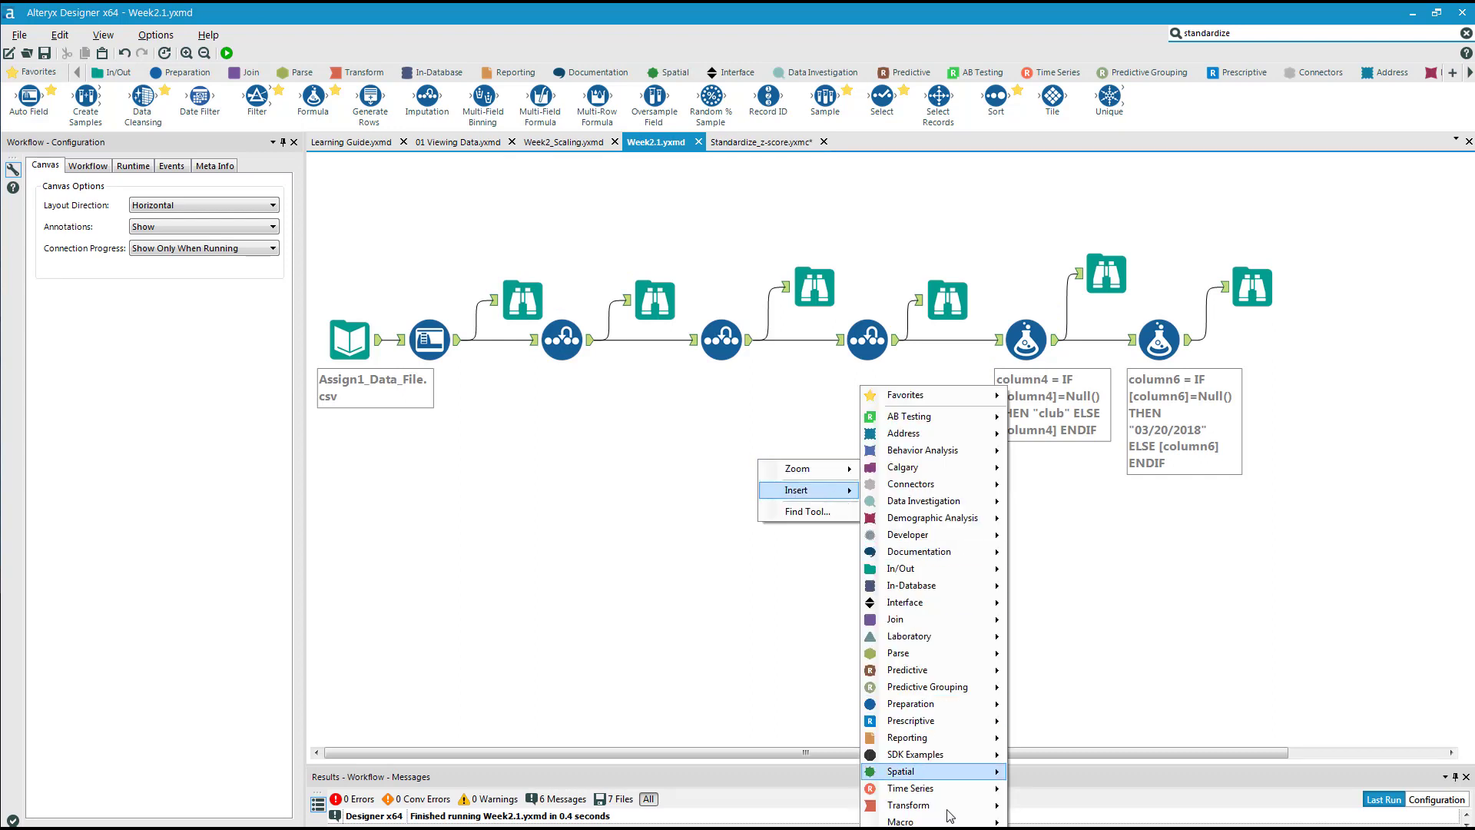
pyautogui.moveTo(953, 822)
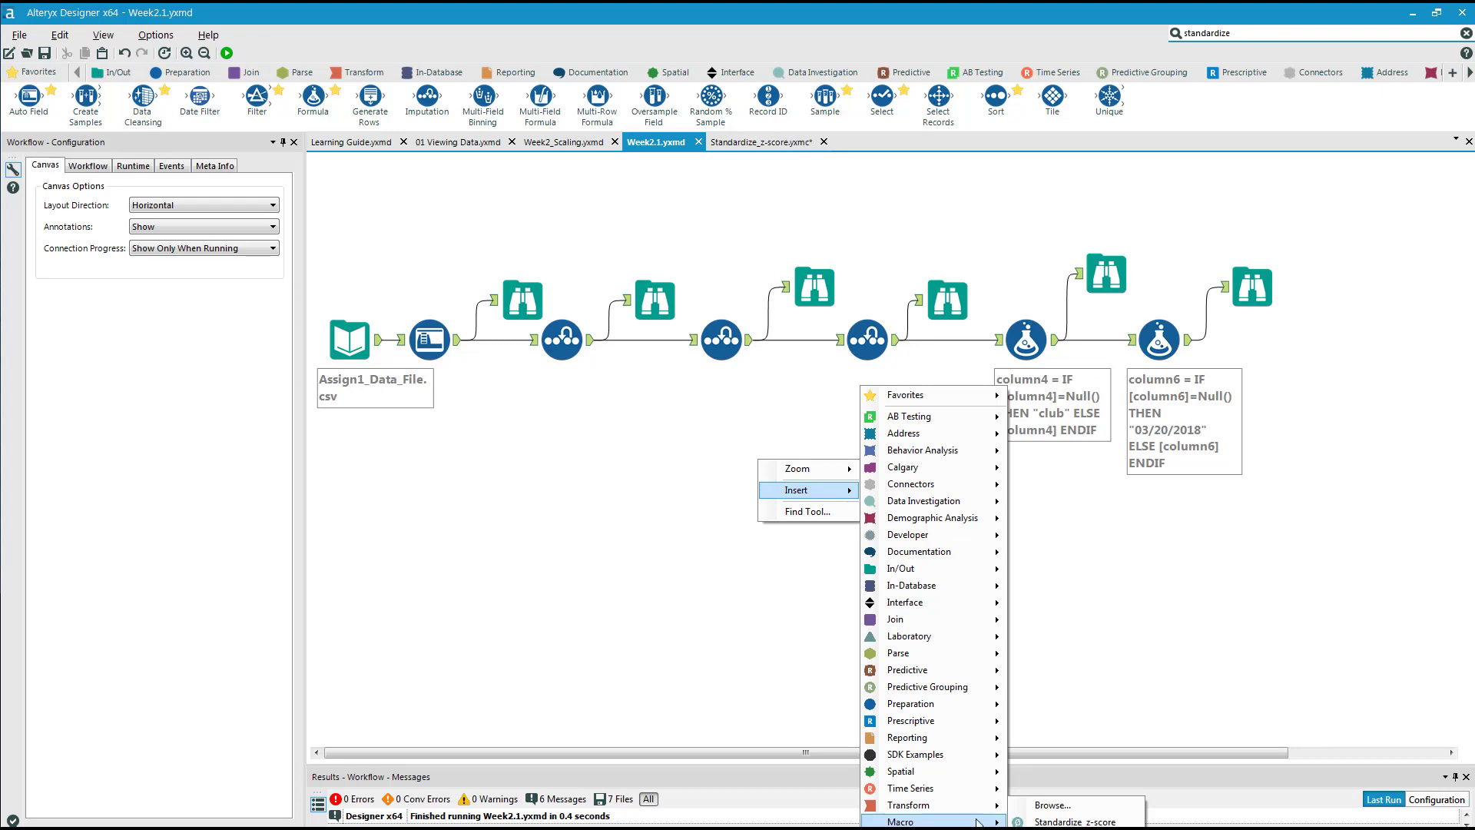
pyautogui.click(1053, 805)
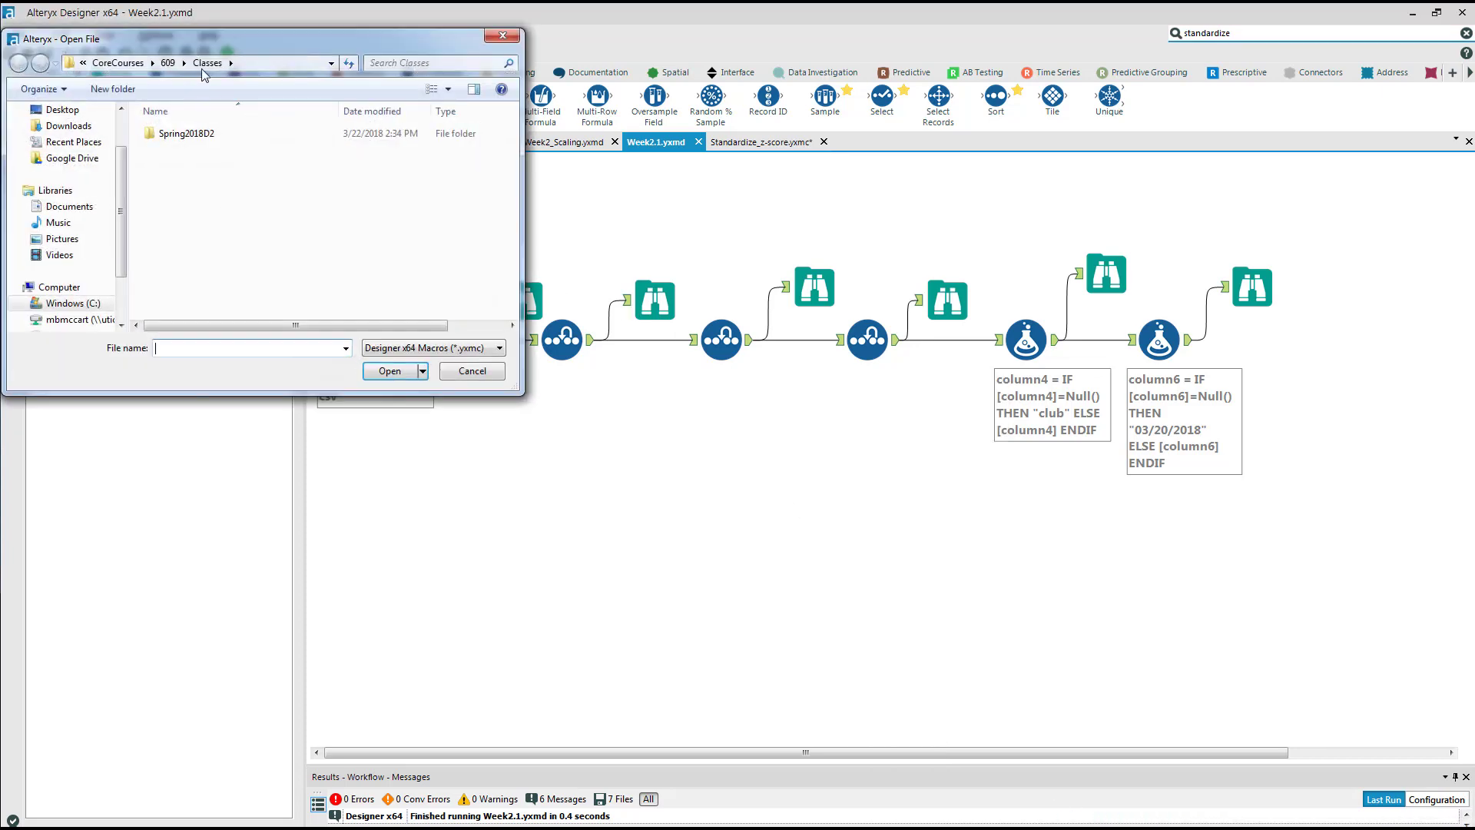
# Paste the copied Supporting_Macros path as the folder in the open-file dialog.
pyautogui.click(259, 62)
pyautogui.write('C:\\Program Files\\Alteryx\\bin\\RuntimeData\\Macros\\Predictive Tools\\Supporting_Macros')
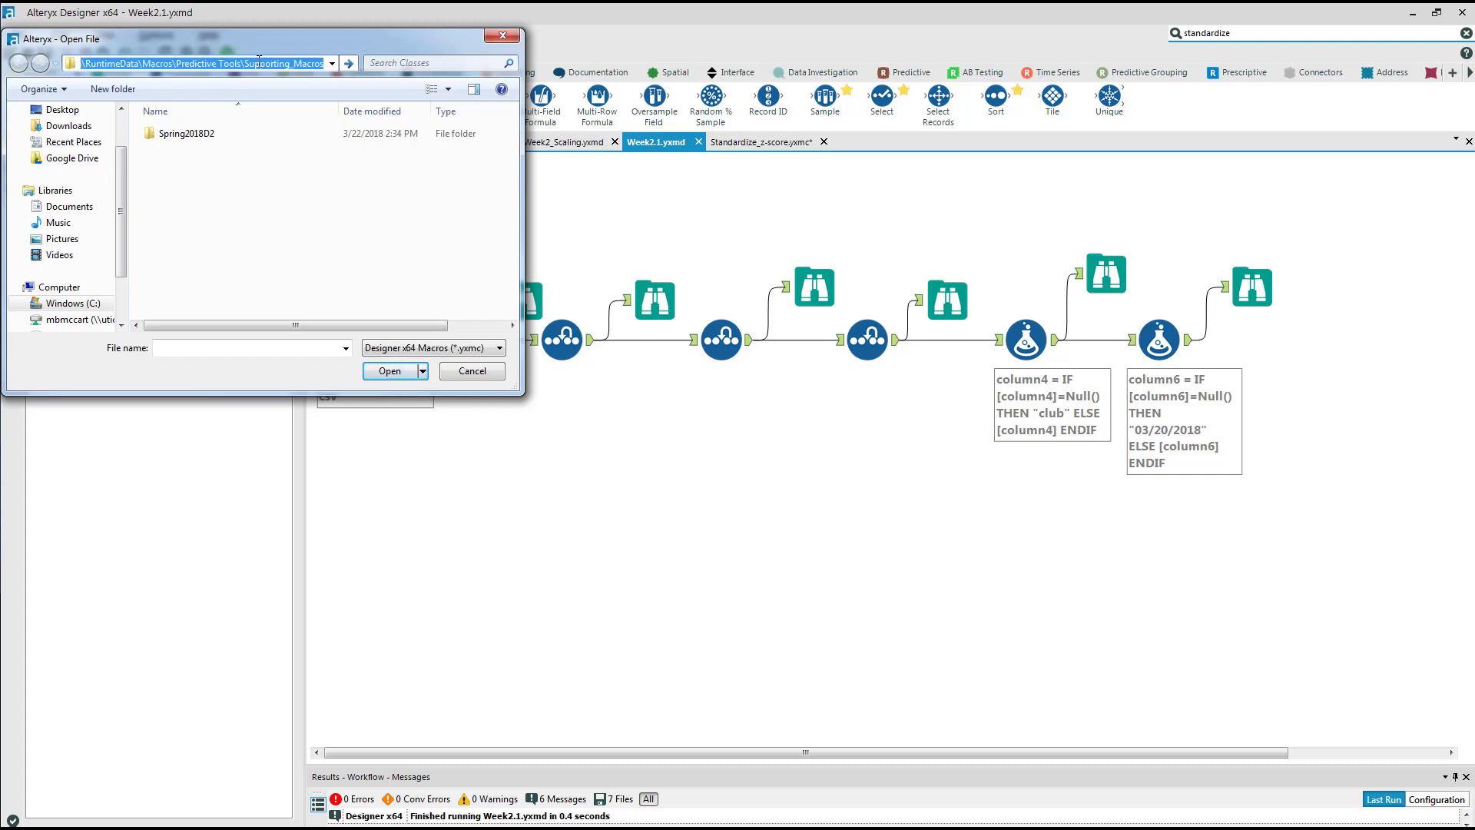
pyautogui.press('Return')
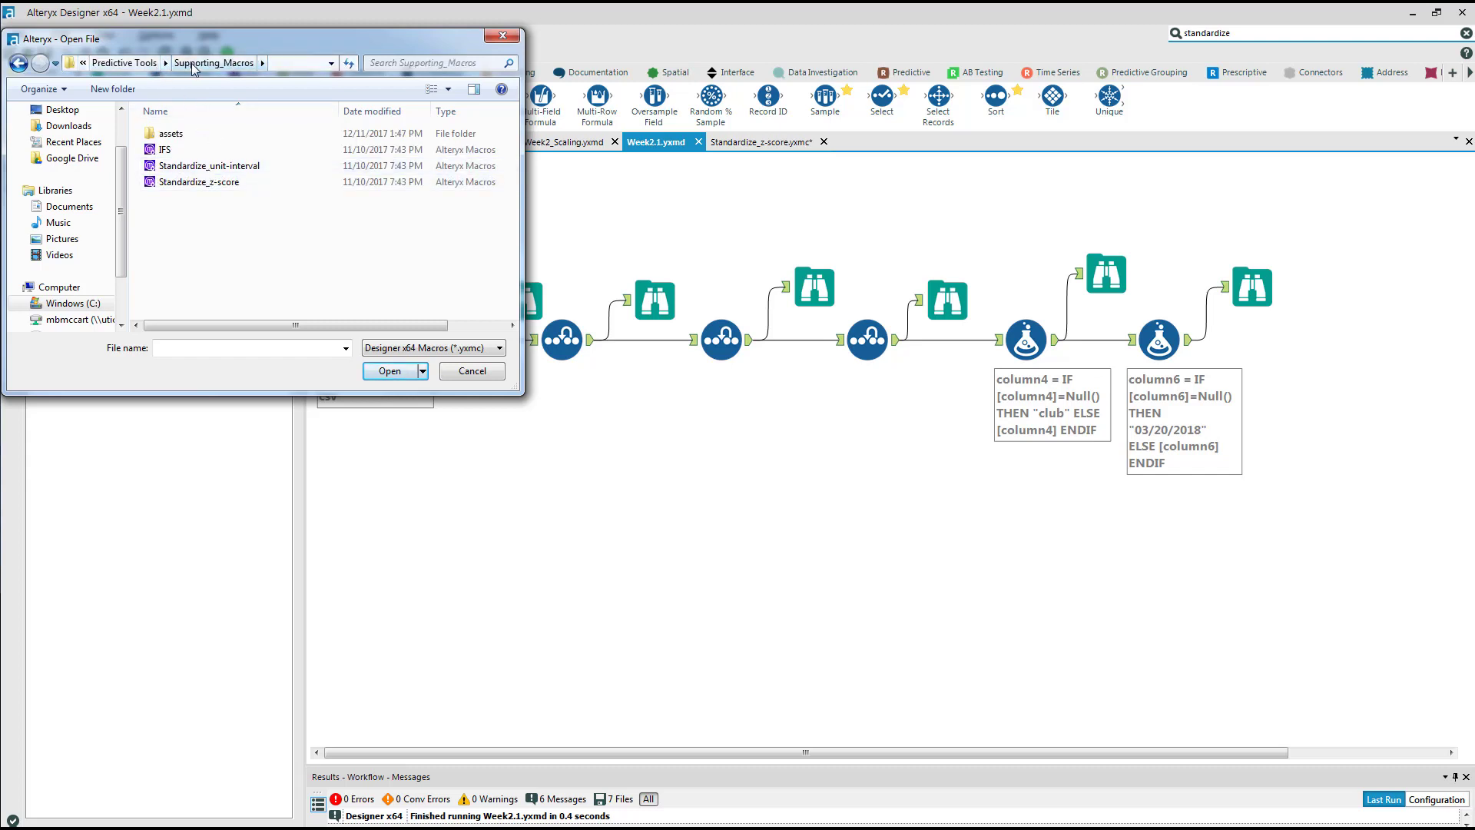
pyautogui.click(286, 65)
pyautogui.rightClick(287, 66)
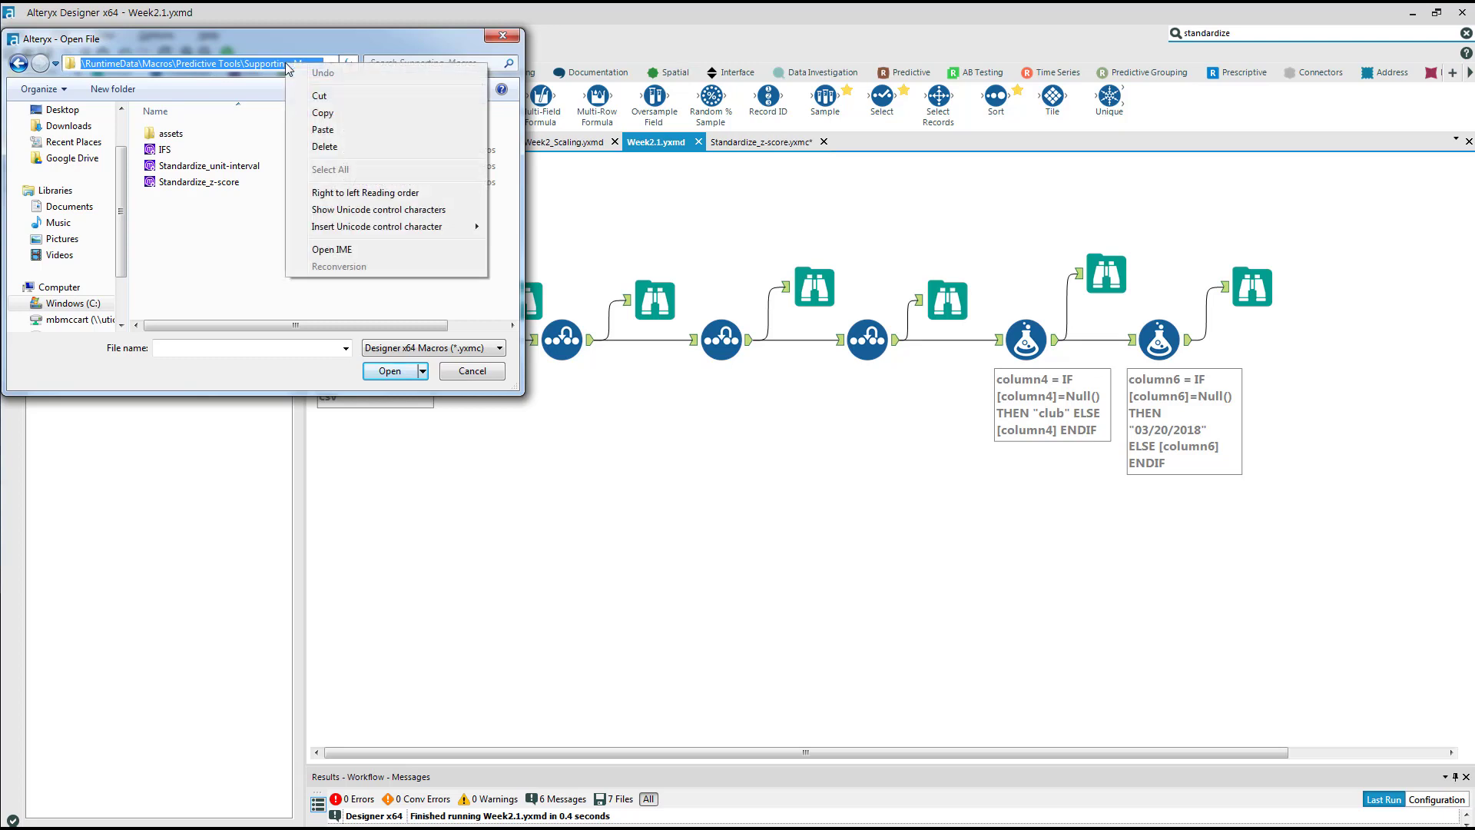
pyautogui.click(322, 130)
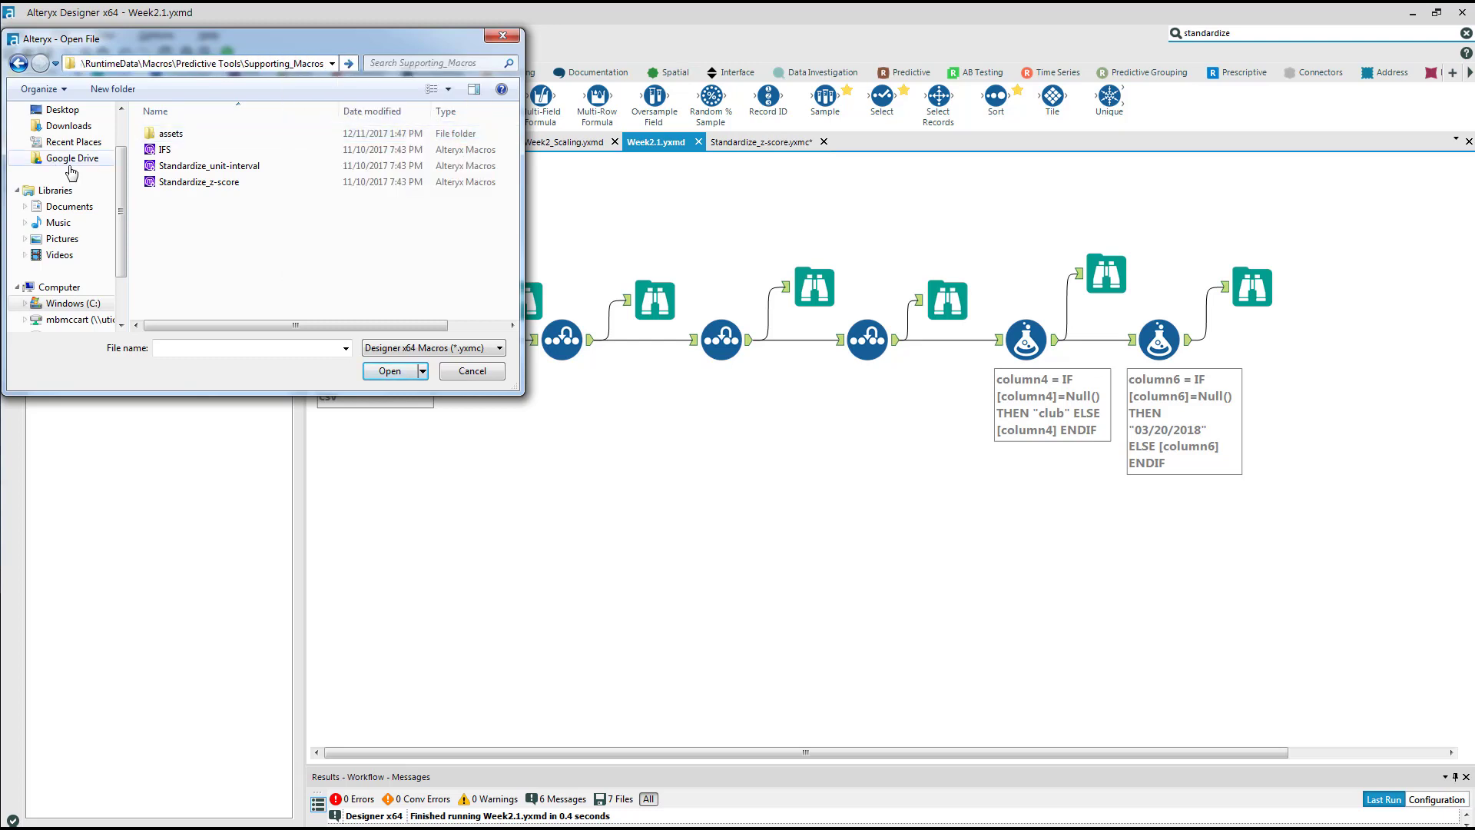
# Insert the Standardize_z-score macro after the column6 Formula tool and add Browse tools to its Data and Parameters outputs.
pyautogui.click(192, 185)
pyautogui.doubleClick(193, 183)
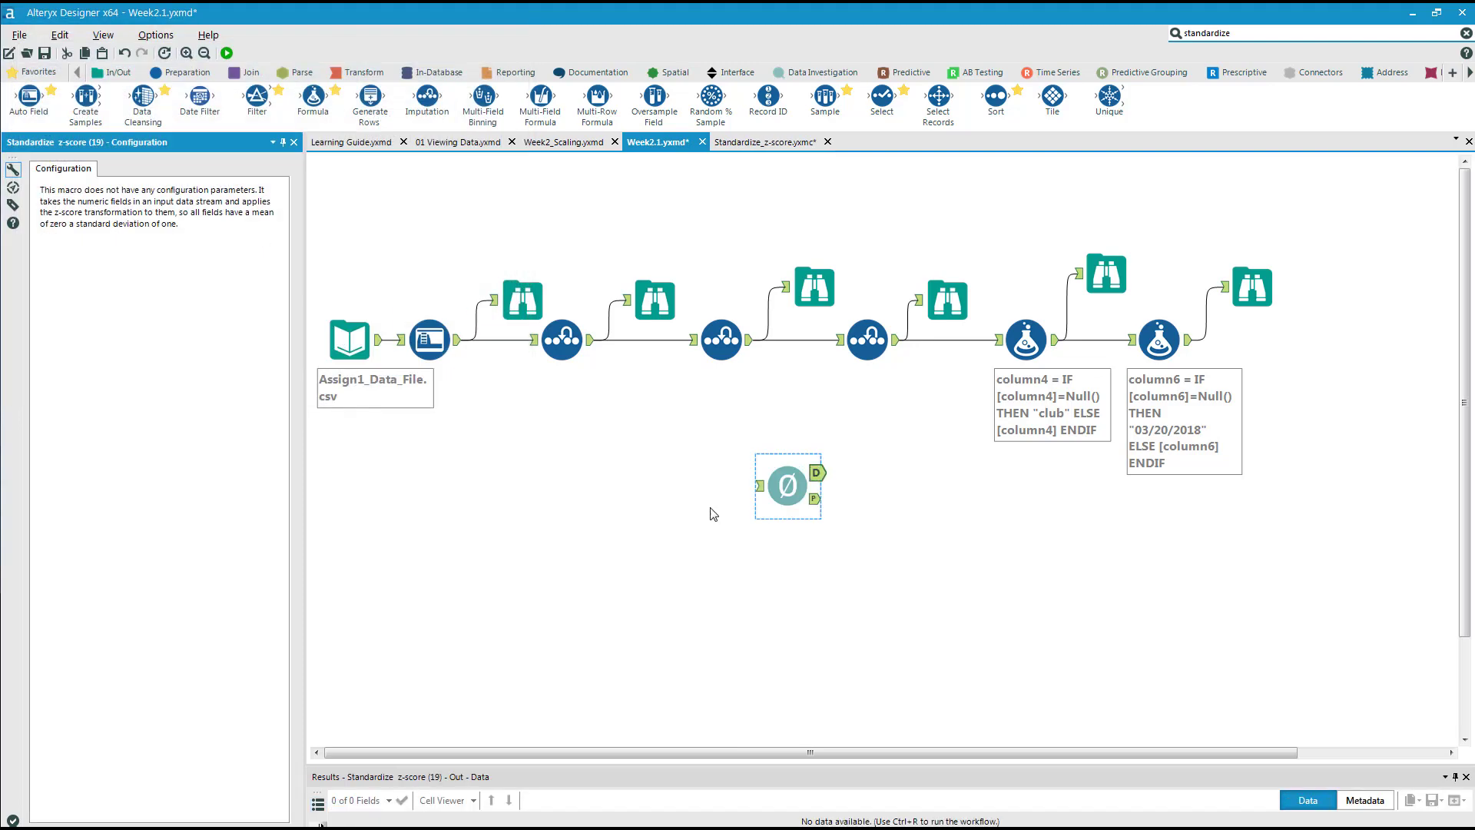
pyautogui.moveTo(793, 482); pyautogui.dragTo(1269, 351)
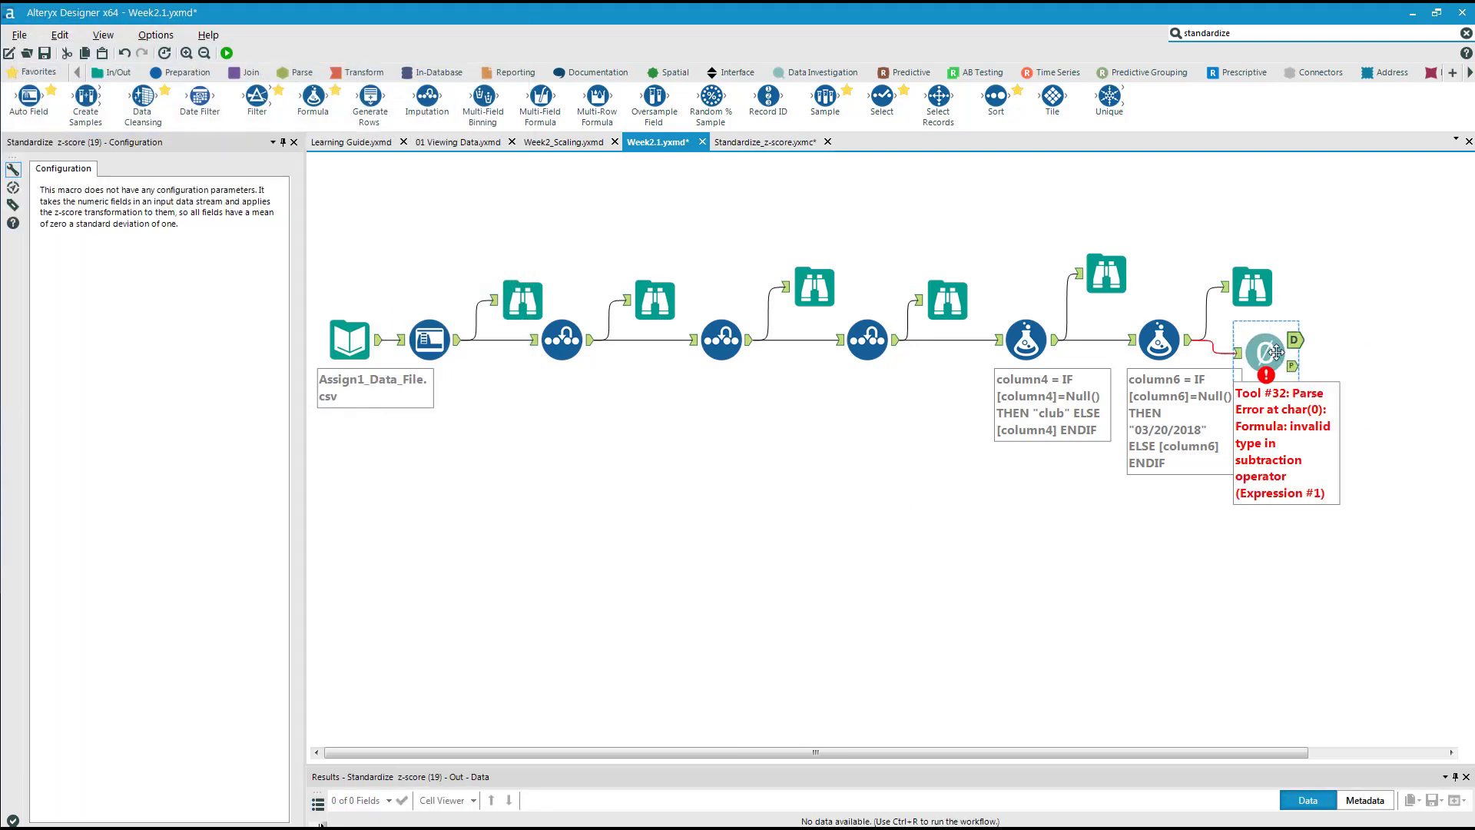
pyautogui.rightClick(1268, 352)
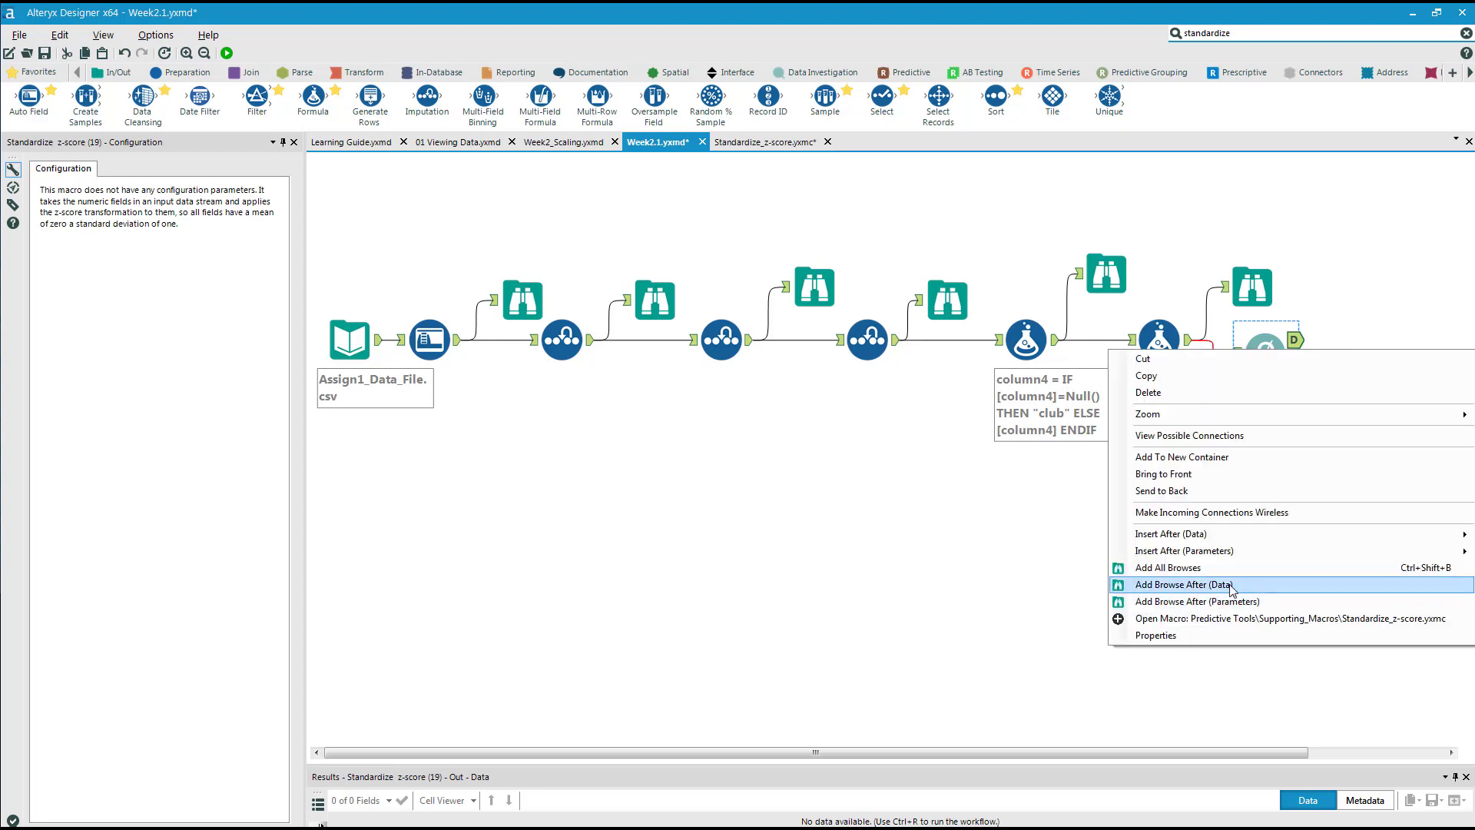
pyautogui.click(1232, 586)
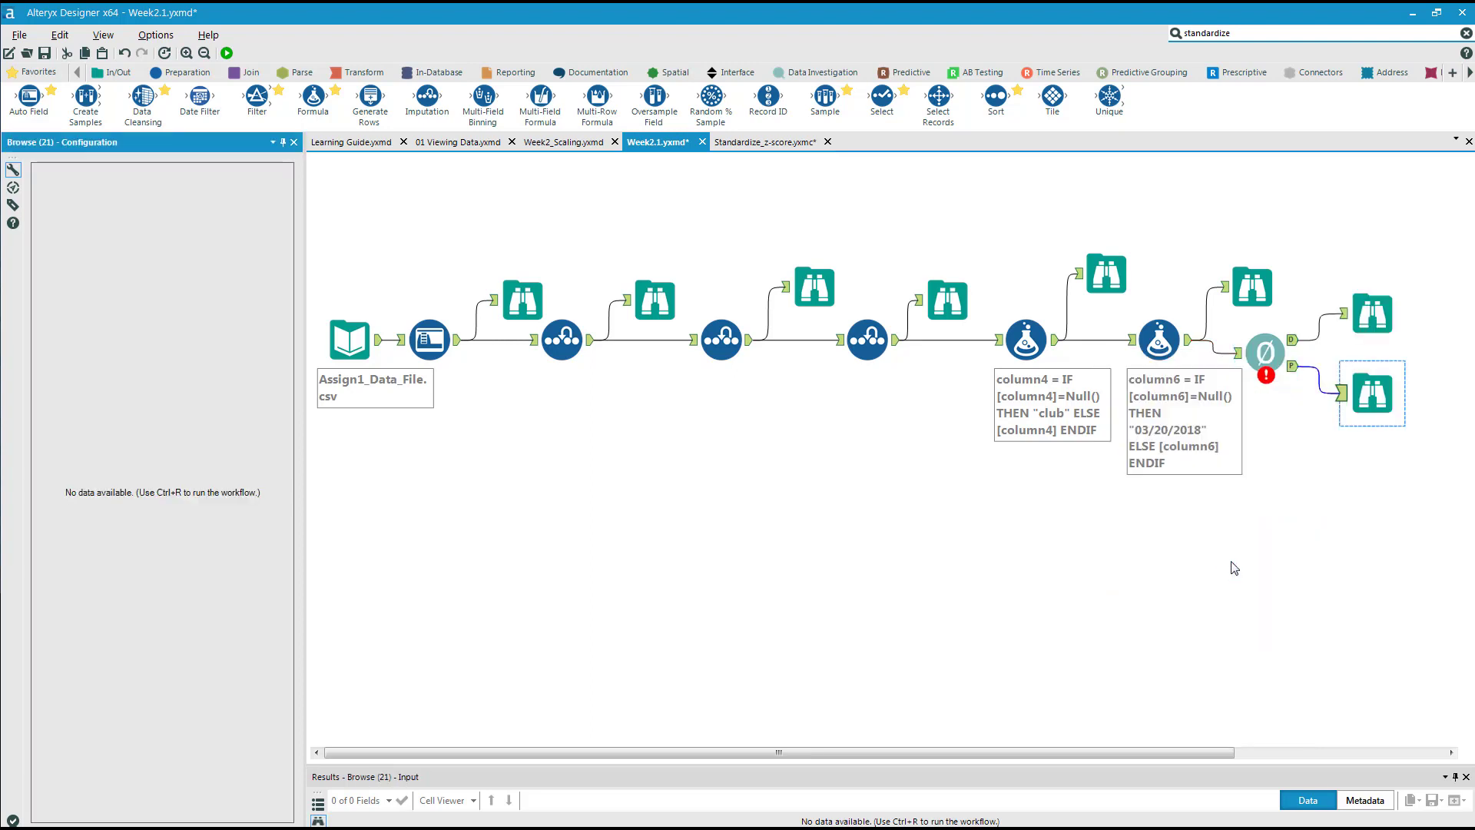
# Run the workflow and examine the Standardize z-score macro's messages in an enlarged Results window.
pyautogui.click(227, 53)
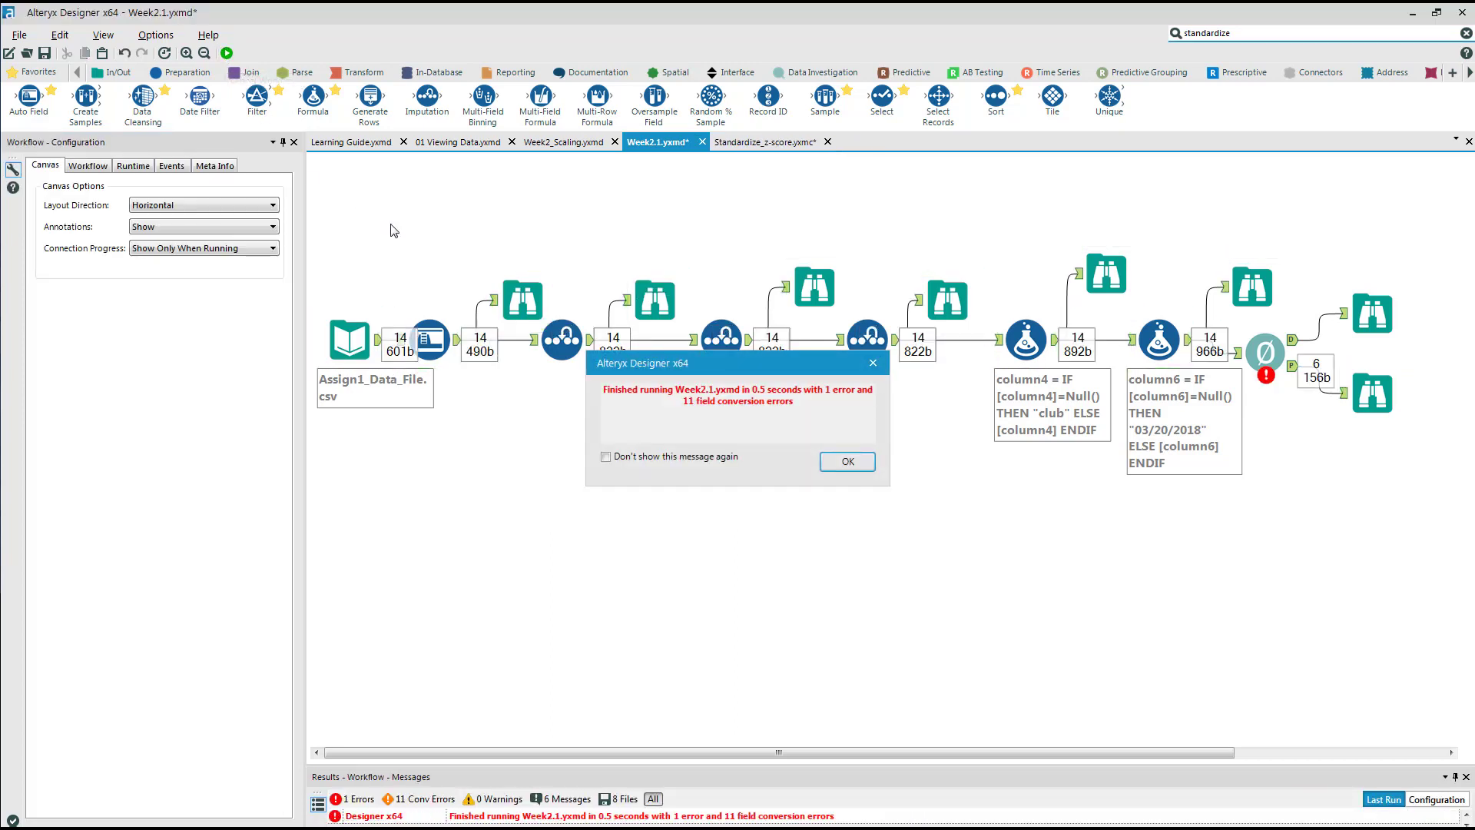
pyautogui.click(851, 459)
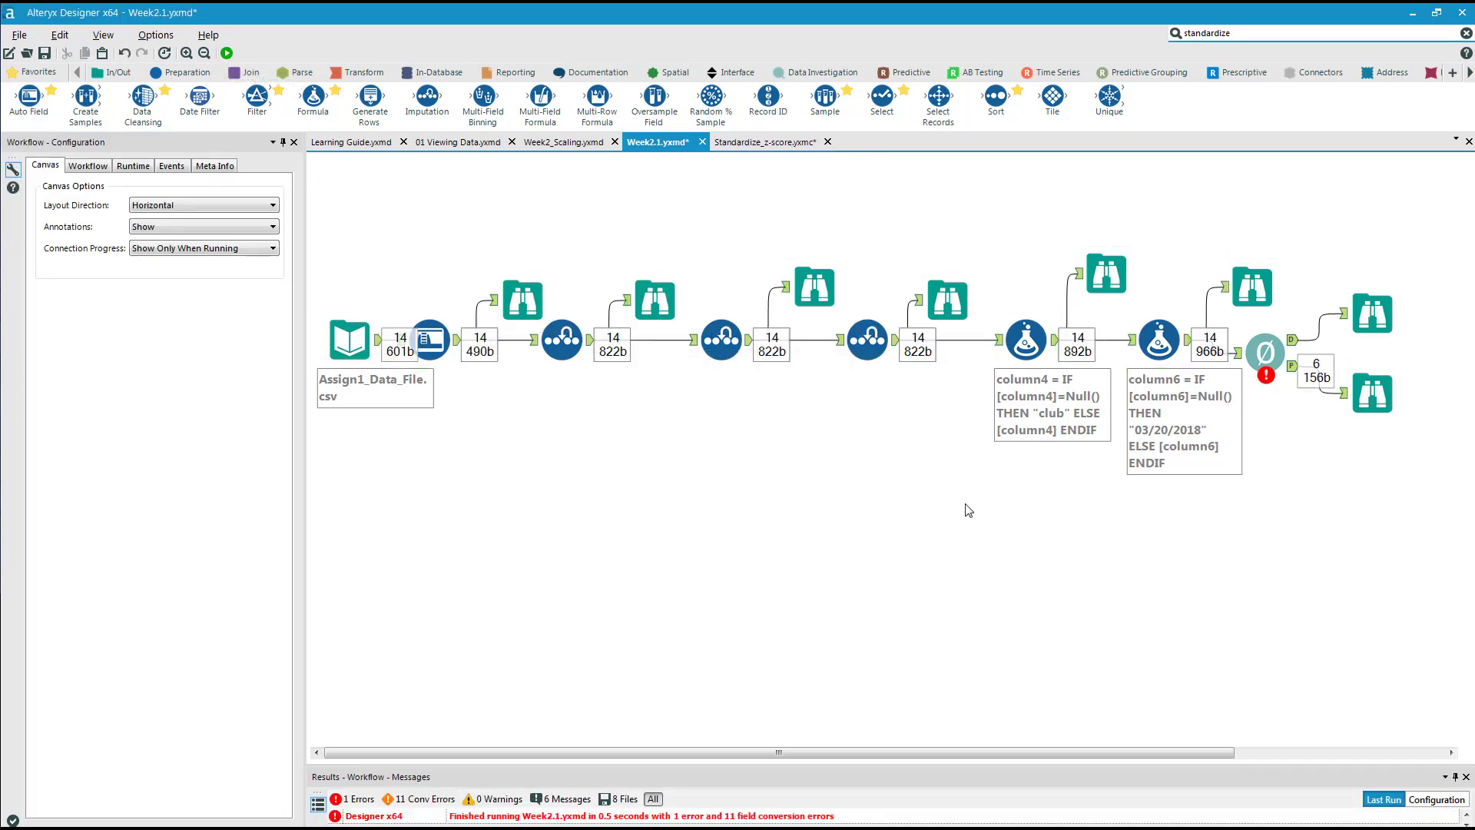
pyautogui.moveTo(876, 766); pyautogui.dragTo(881, 554)
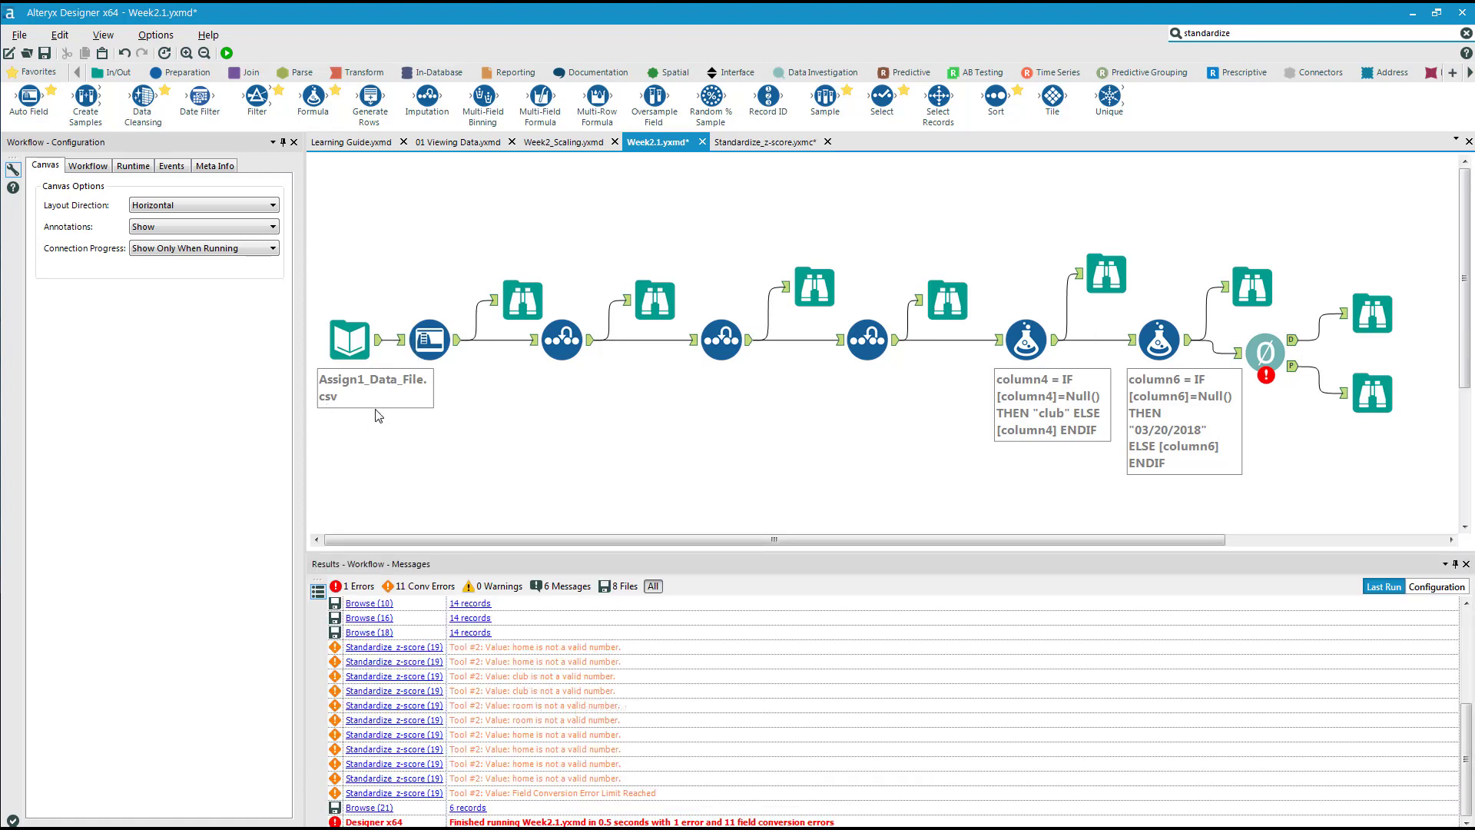
pyautogui.click(1263, 351)
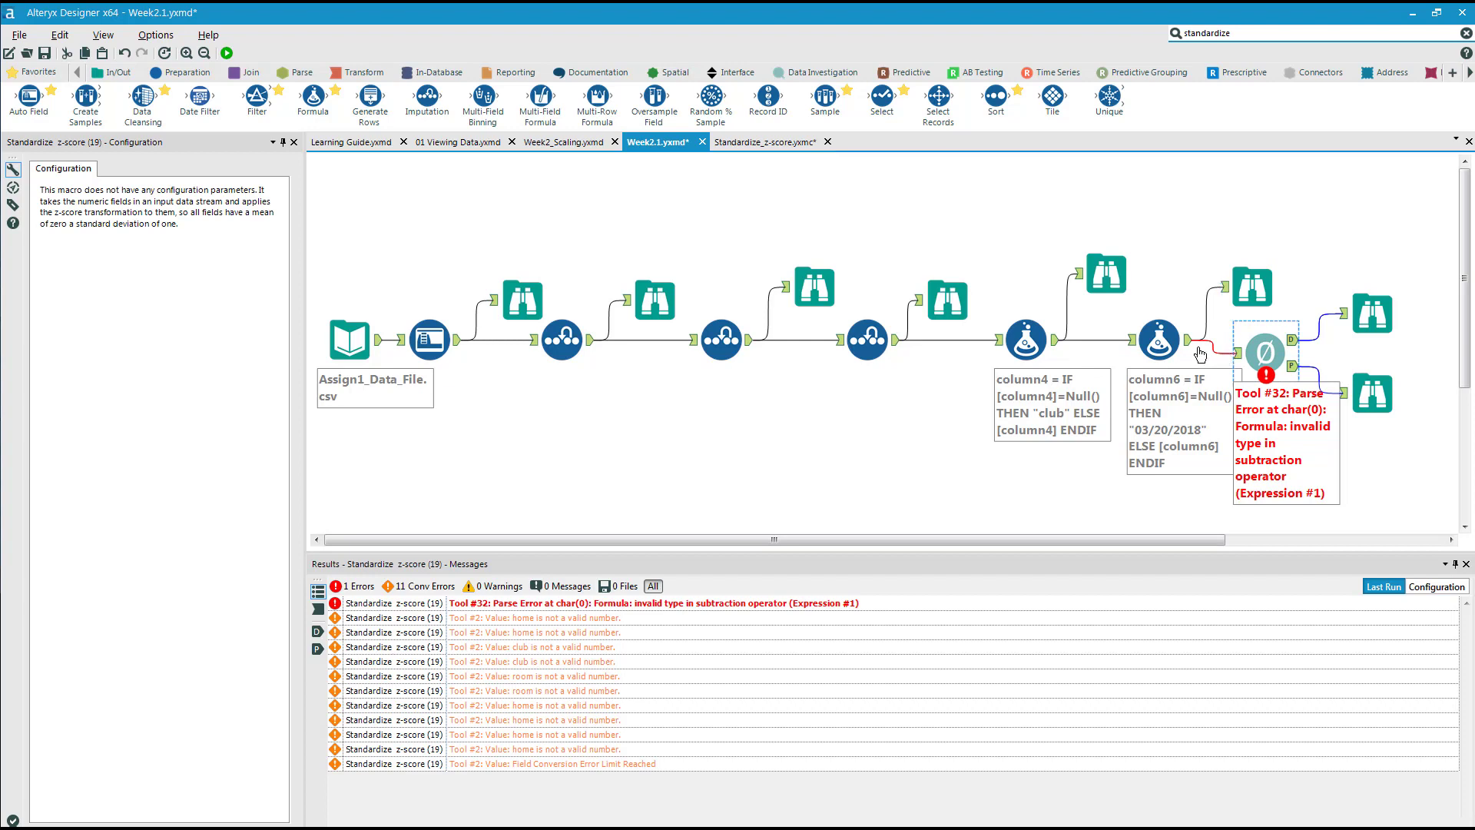
# Shift the column6 Formula tool toward the column4 Formula tool and insert a Select tool between it and the macro.
pyautogui.moveTo(1106, 305)
pyautogui.mouseDown()
pyautogui.moveTo(1166, 320)
pyautogui.moveTo(1191, 394)
pyautogui.mouseUp()
pyautogui.moveTo(1159, 339); pyautogui.dragTo(1122, 339)
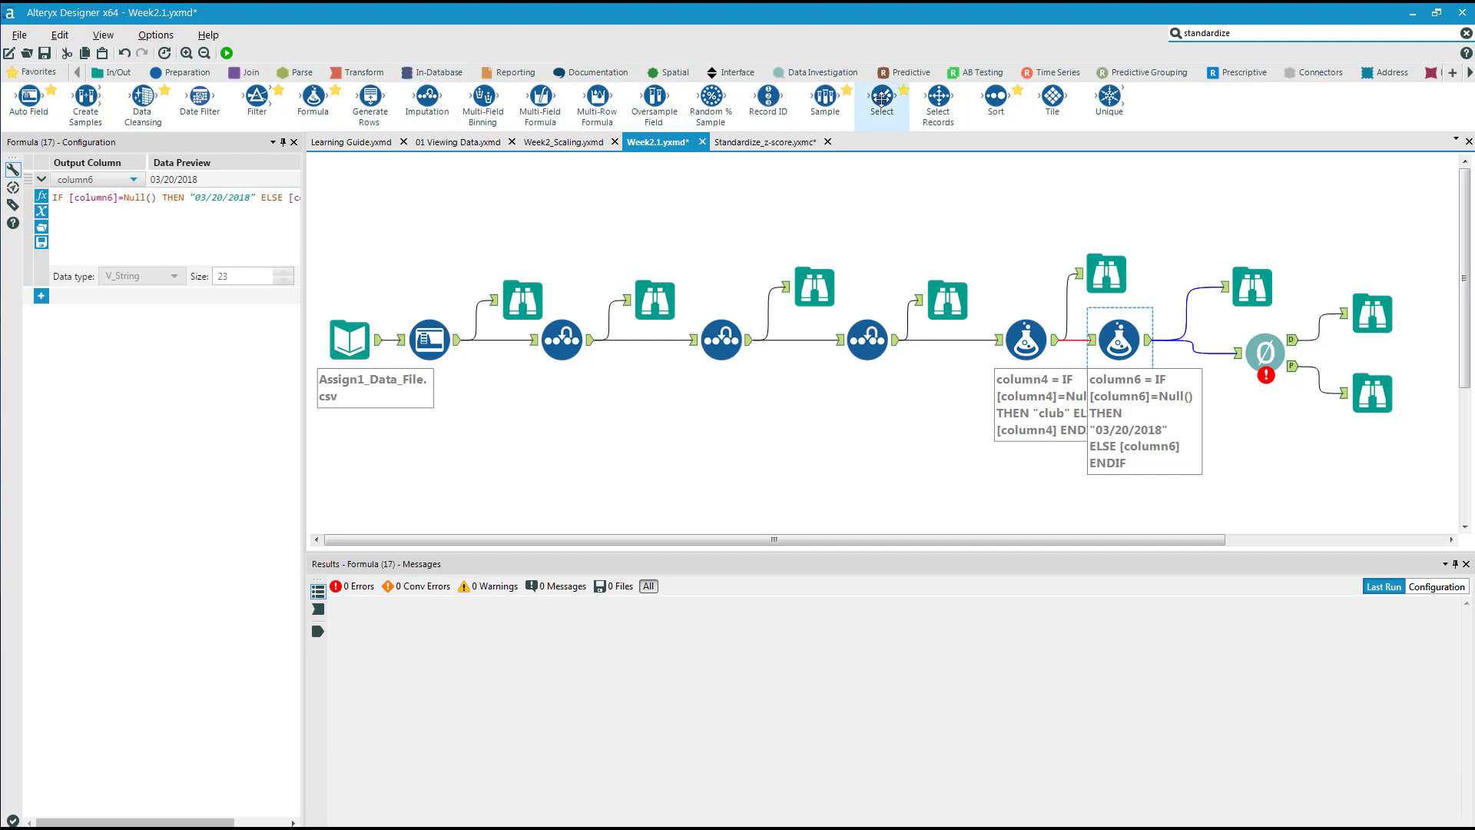
pyautogui.moveTo(883, 97); pyautogui.dragTo(1171, 311)
pyautogui.moveTo(1186, 344); pyautogui.dragTo(1187, 346)
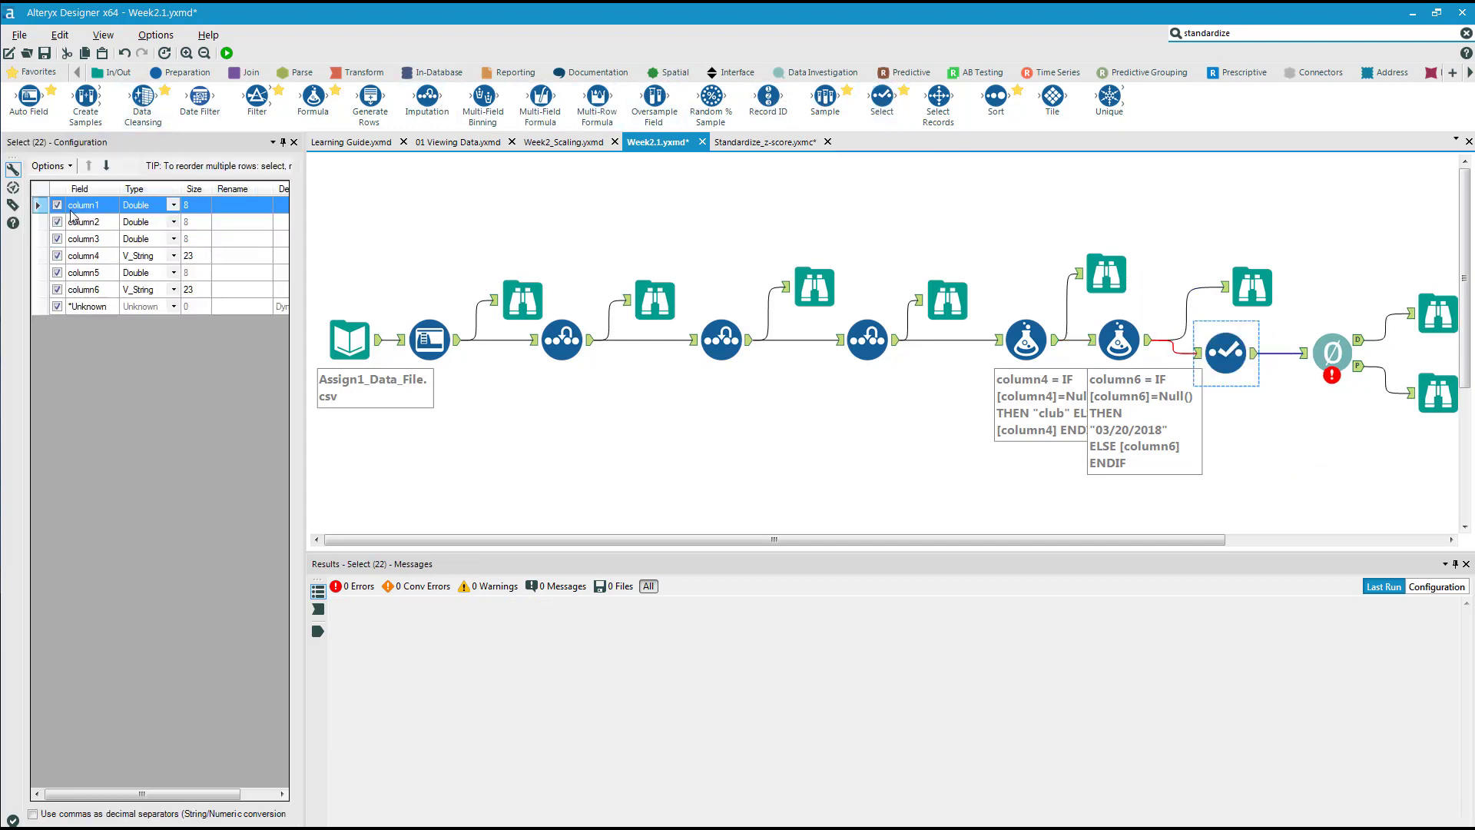
# Exclude column4, column6 and *Unknown from the fields passed on by the Select tool.
pyautogui.click(57, 255)
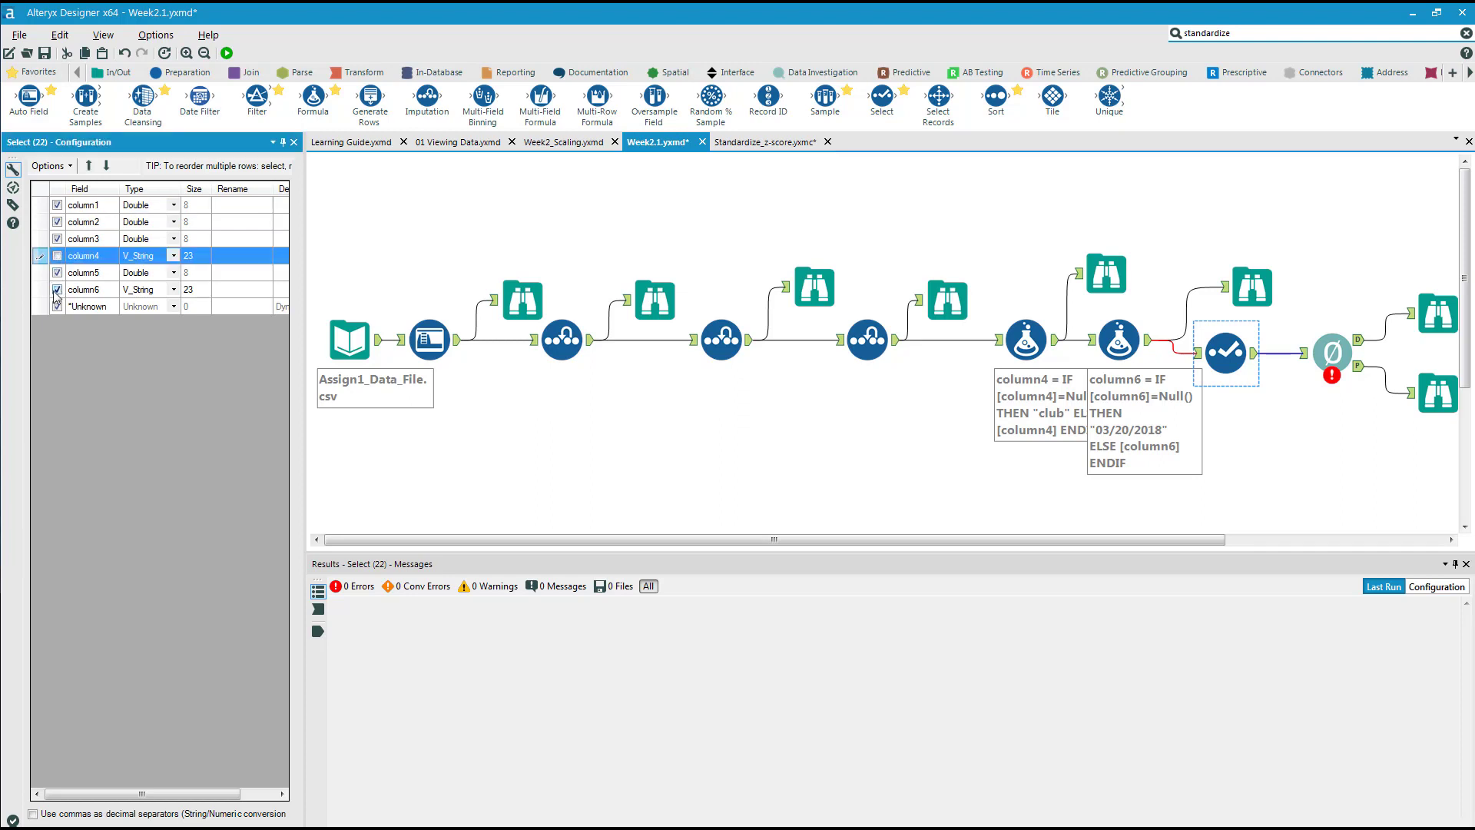
pyautogui.click(57, 290)
pyautogui.click(57, 307)
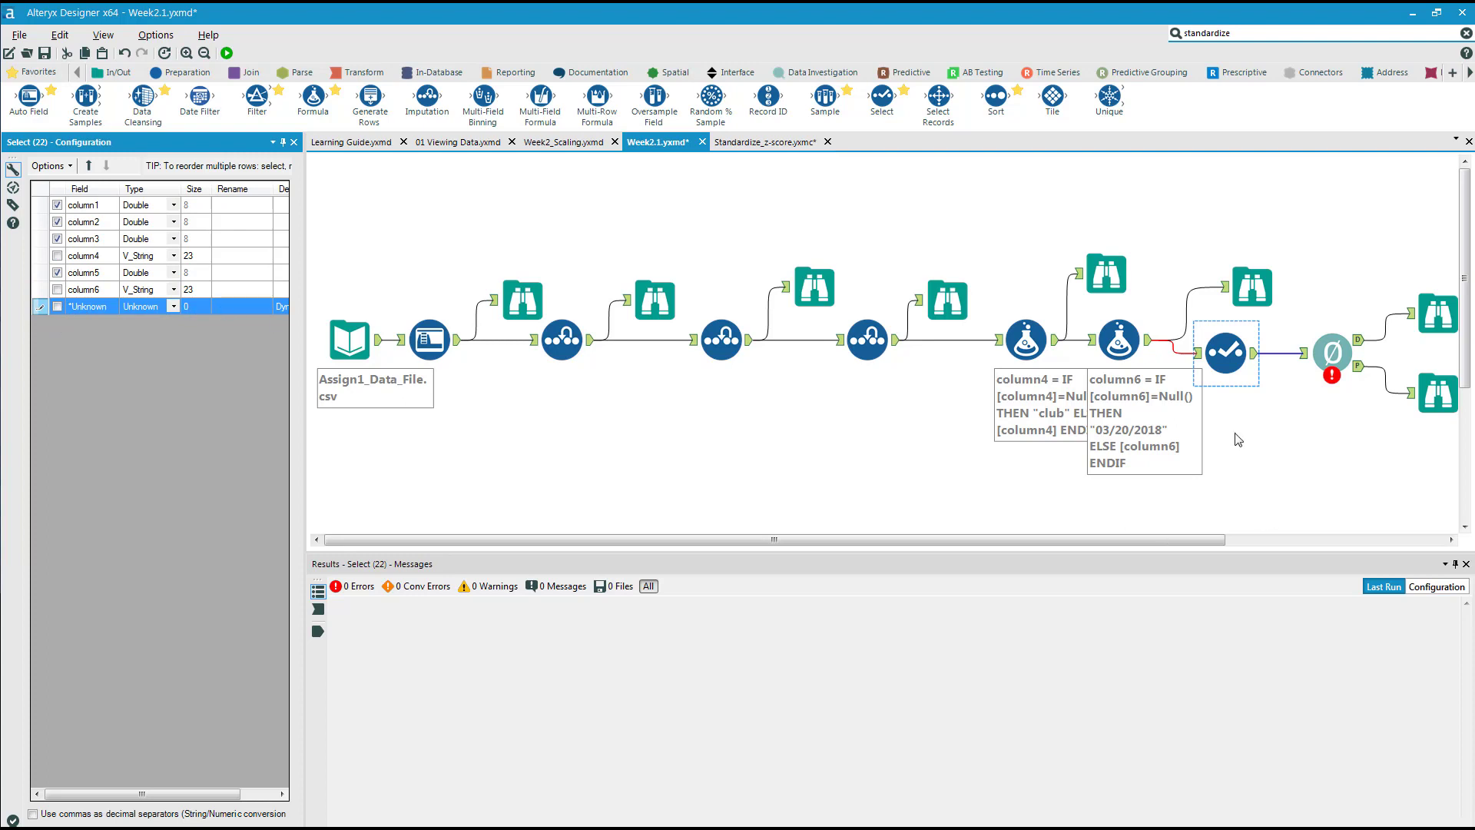
# Add a Browse tool after the Select tool and rearrange the Browse tools and macro into a compact layout.
pyautogui.click(1229, 358)
pyautogui.rightClick(1230, 358)
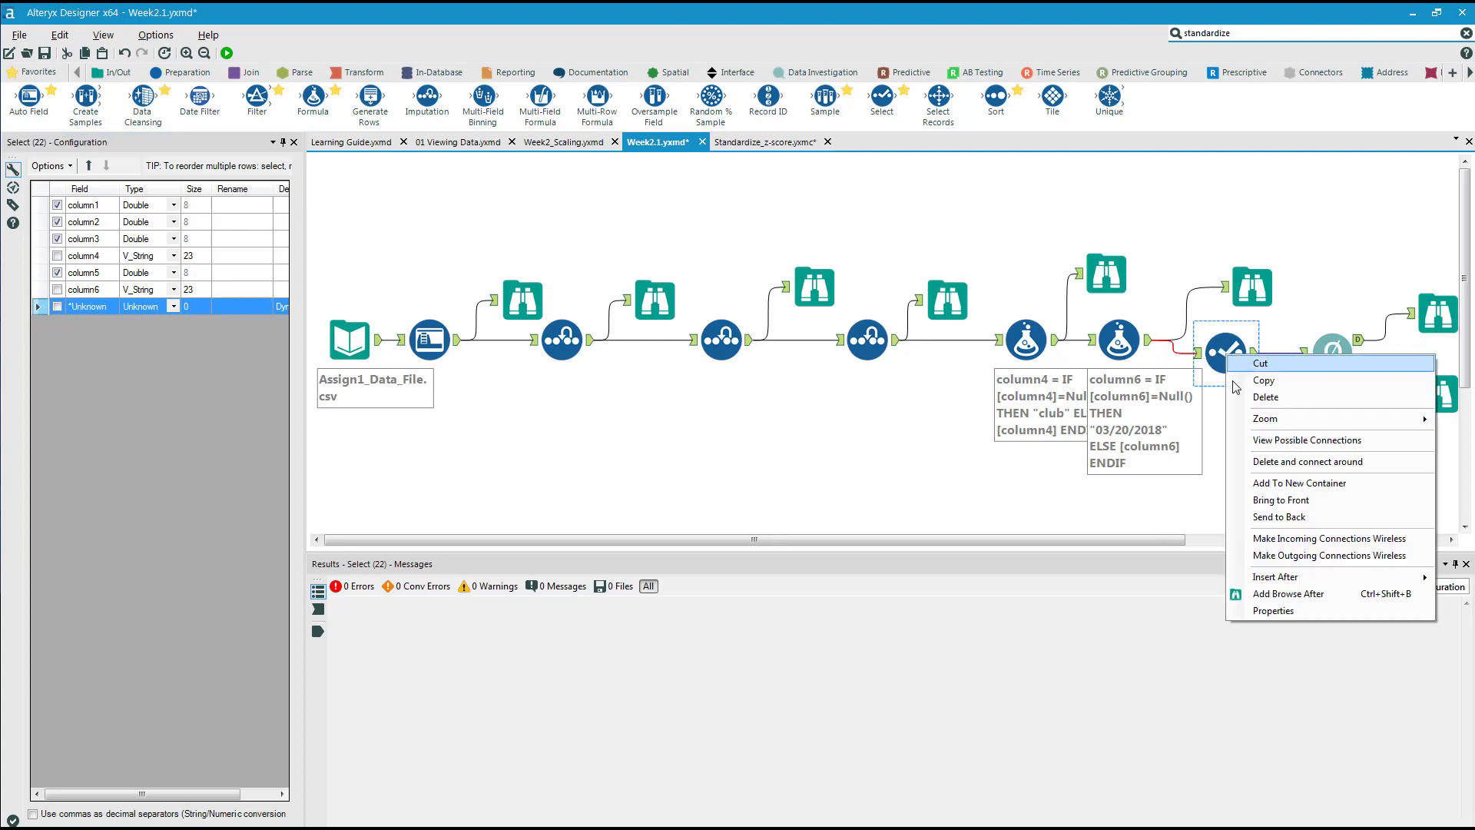
pyautogui.click(1291, 597)
pyautogui.moveTo(1354, 362); pyautogui.dragTo(1367, 269)
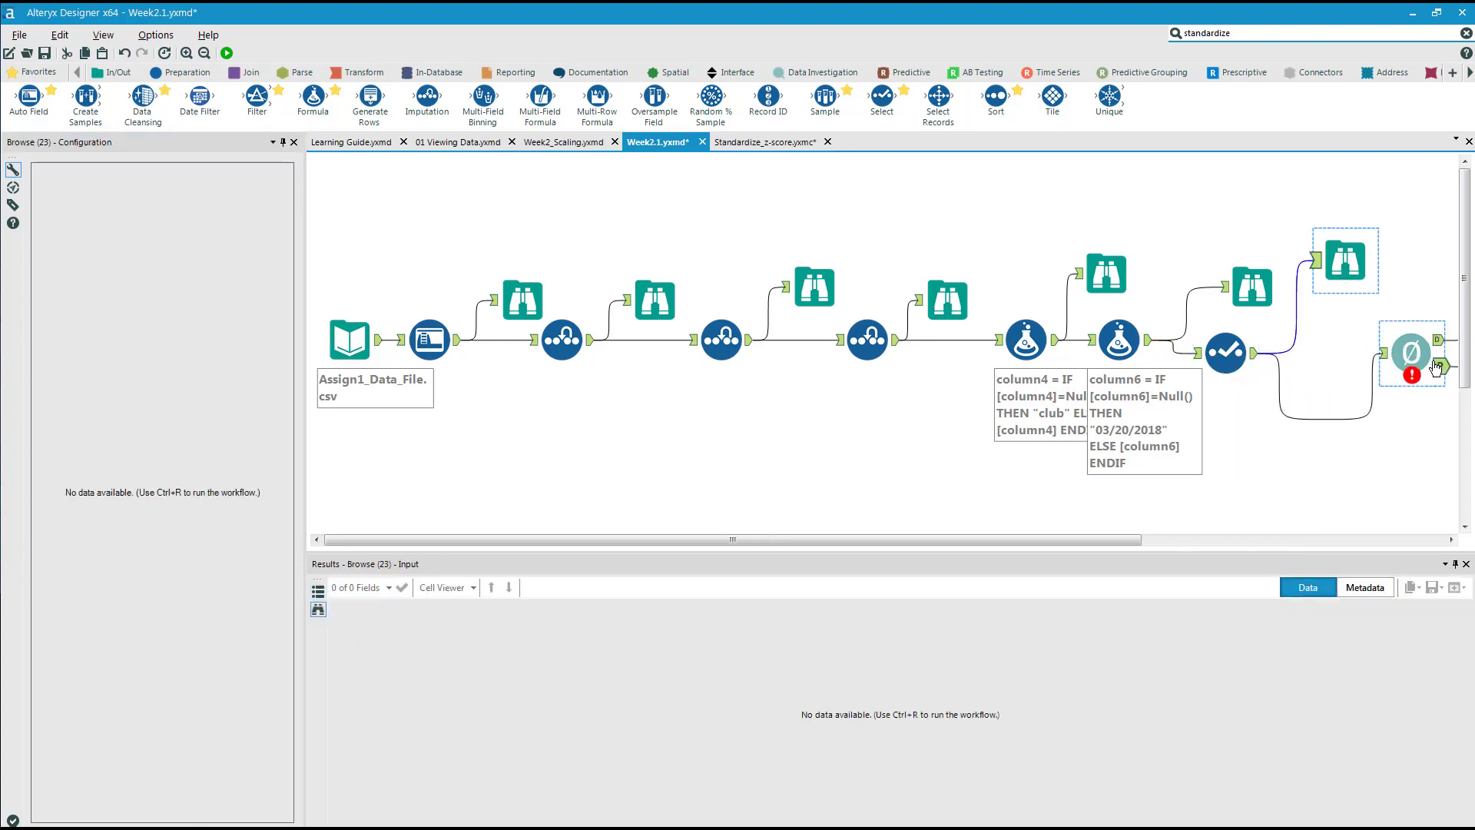
pyautogui.moveTo(1415, 354); pyautogui.dragTo(1363, 339)
pyautogui.moveTo(1133, 539); pyautogui.dragTo(1199, 539)
pyautogui.moveTo(1380, 217); pyautogui.dragTo(1460, 473)
pyautogui.moveTo(1423, 396); pyautogui.dragTo(1331, 384)
pyautogui.moveTo(1134, 540); pyautogui.dragTo(998, 541)
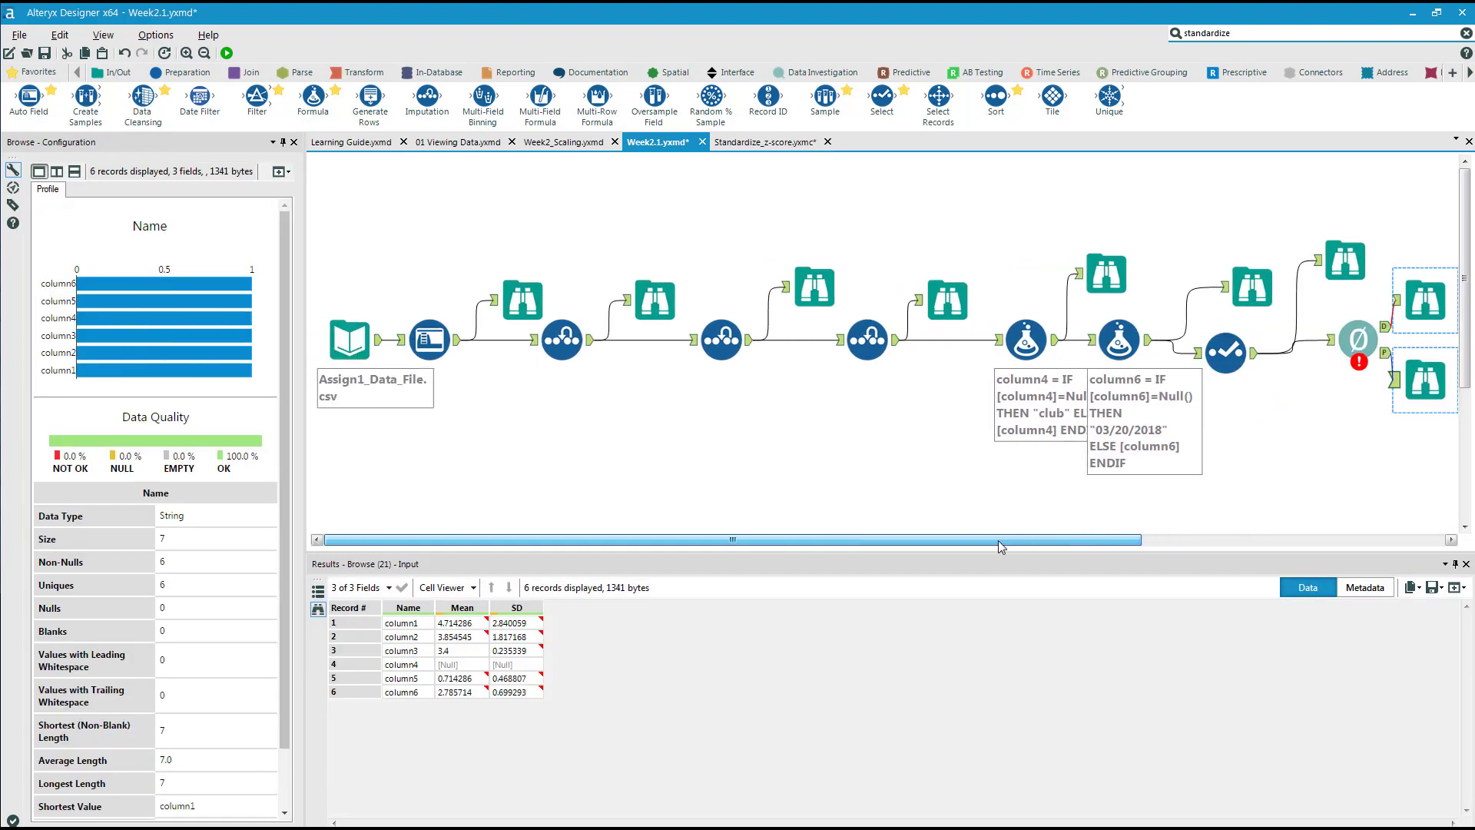
# Run the workflow again and examine the standardized records in the Browse on the macro's Data output.
pyautogui.click(227, 53)
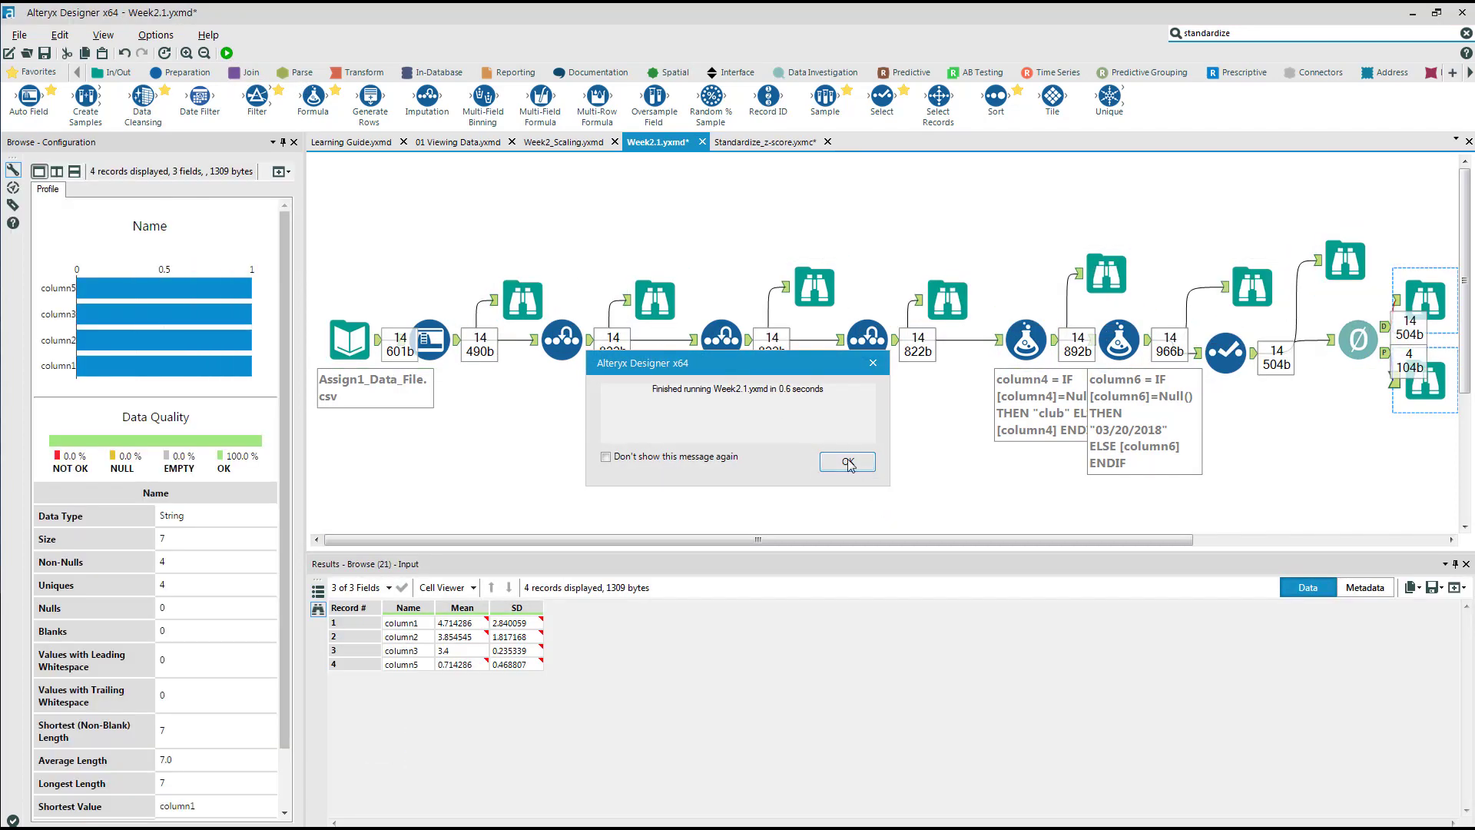
pyautogui.click(849, 463)
pyautogui.click(1424, 299)
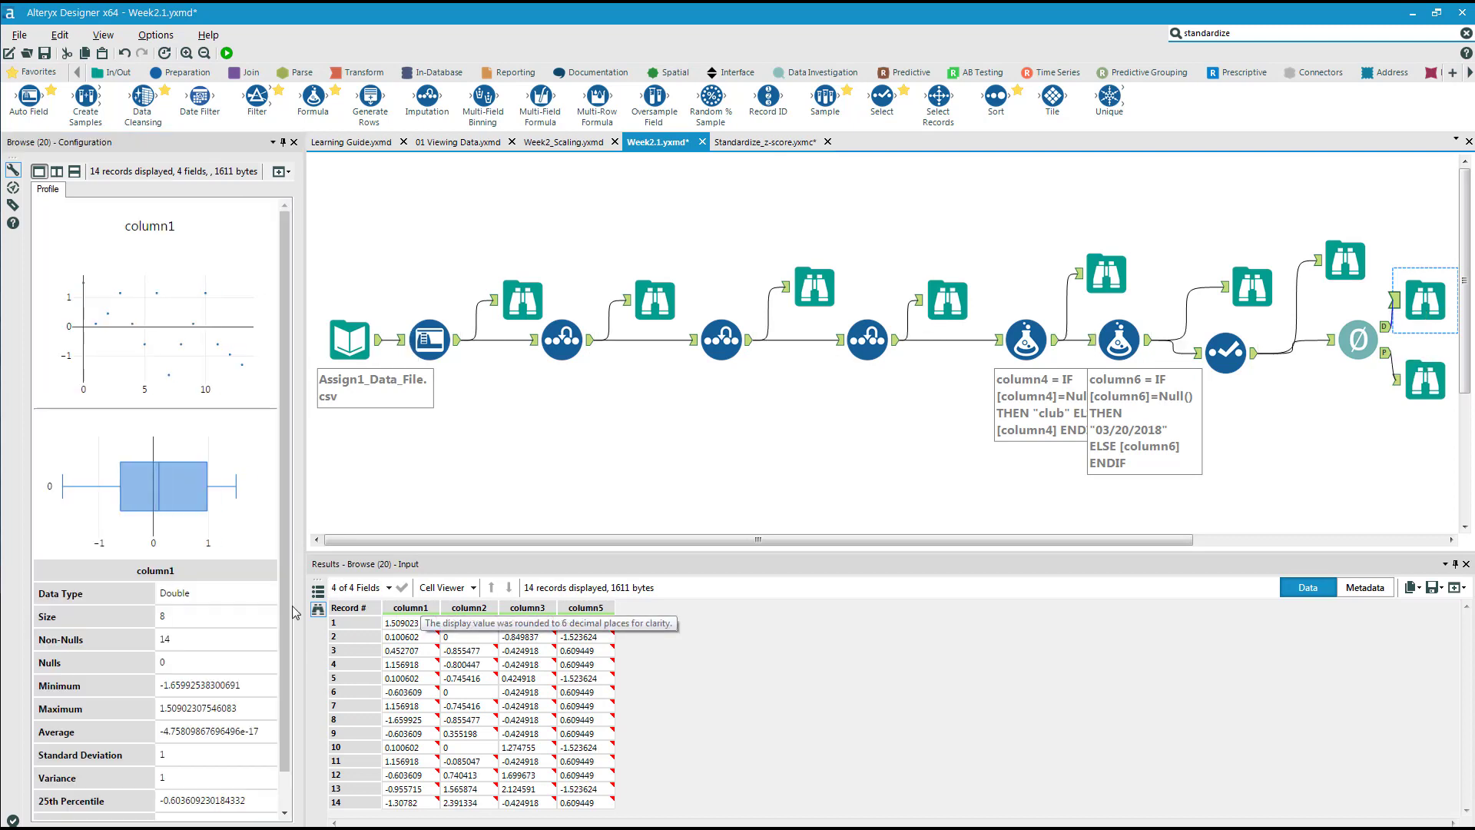
# Review the macro's Mean and SD parameters, and examine the standardized column1 profile in a temporarily widened view.
pyautogui.click(1425, 380)
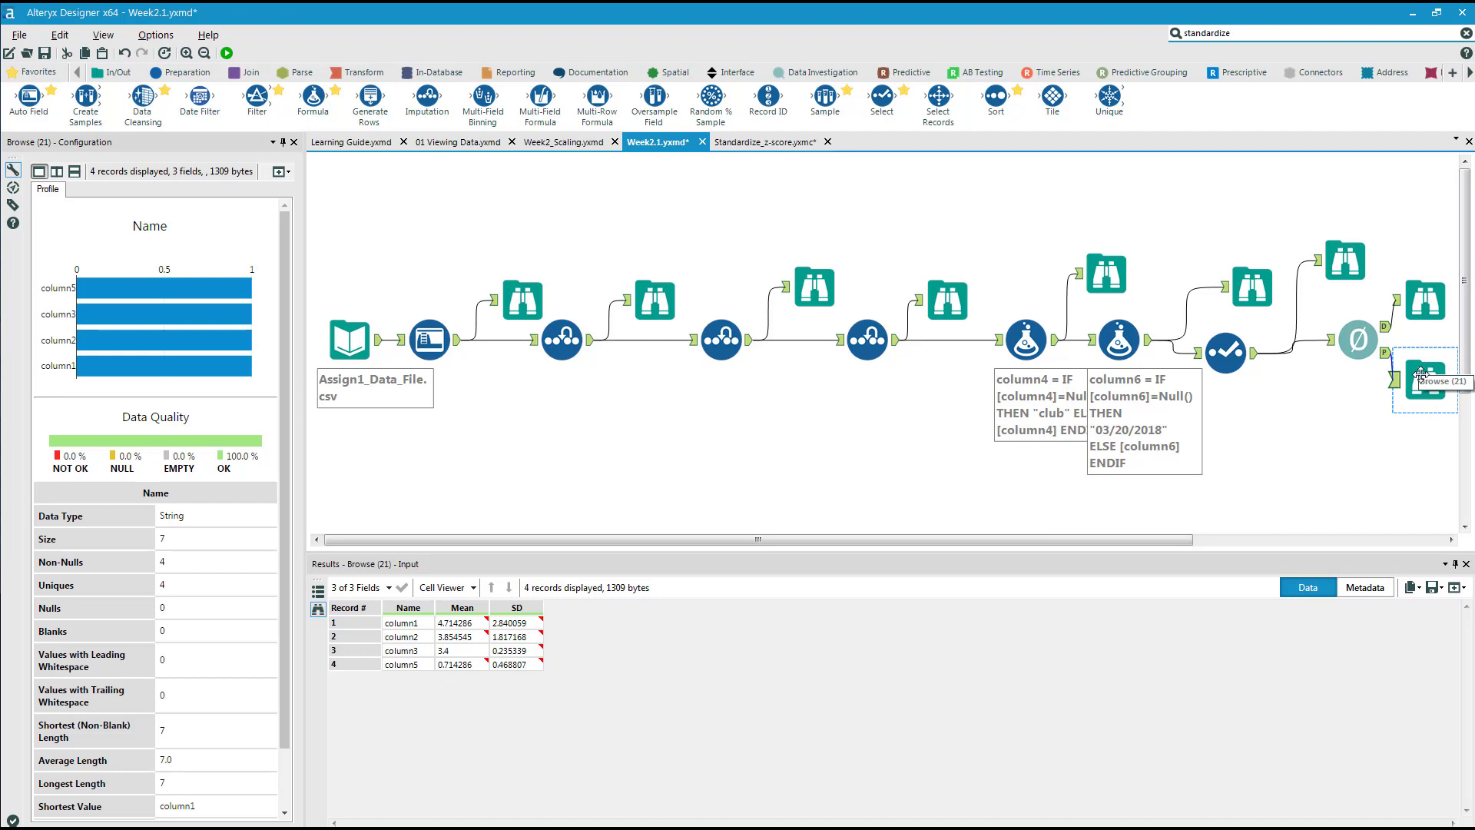
pyautogui.click(1422, 307)
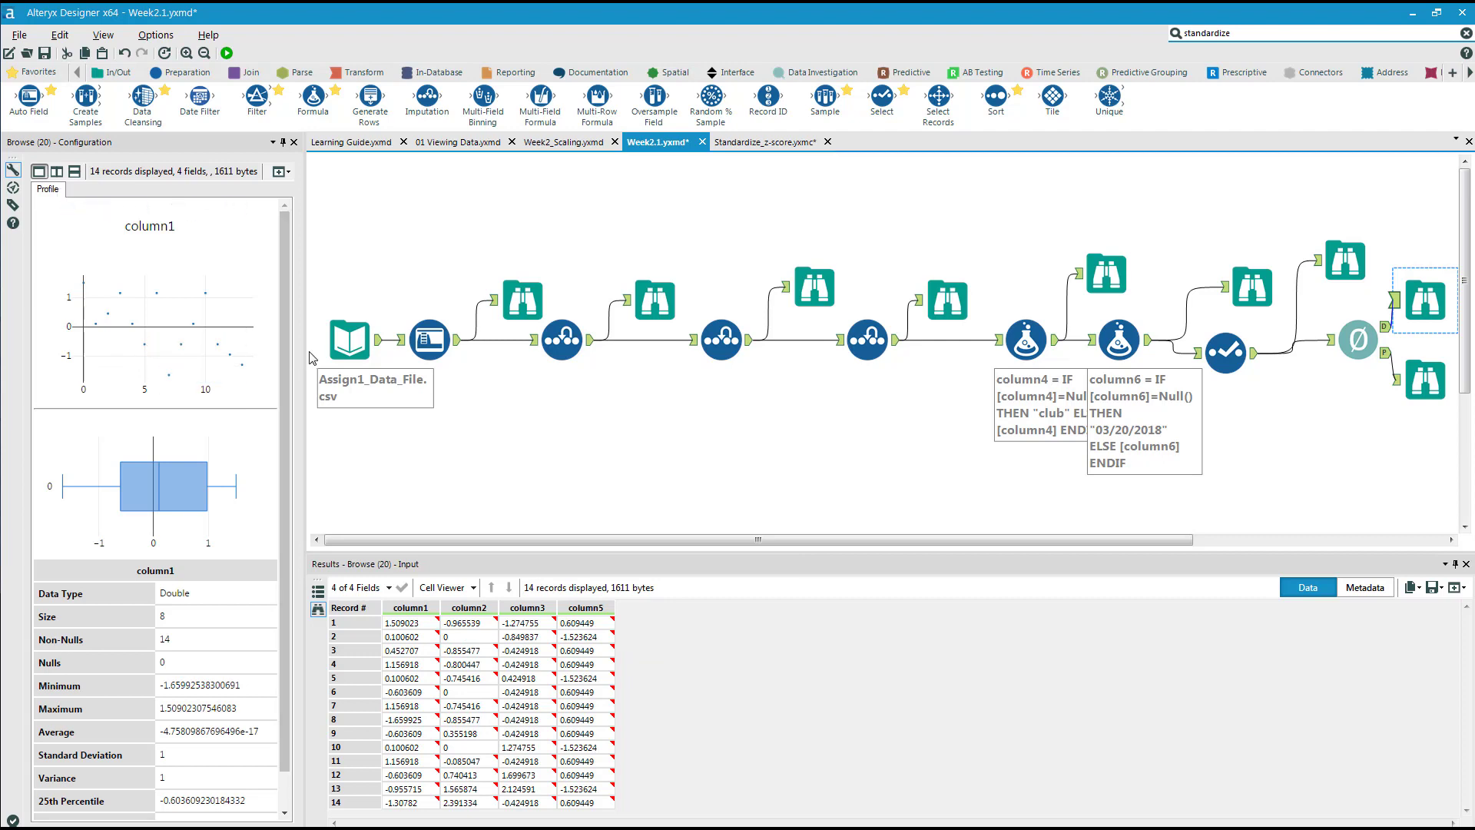
pyautogui.moveTo(637, 398); pyautogui.dragTo(674, 402)
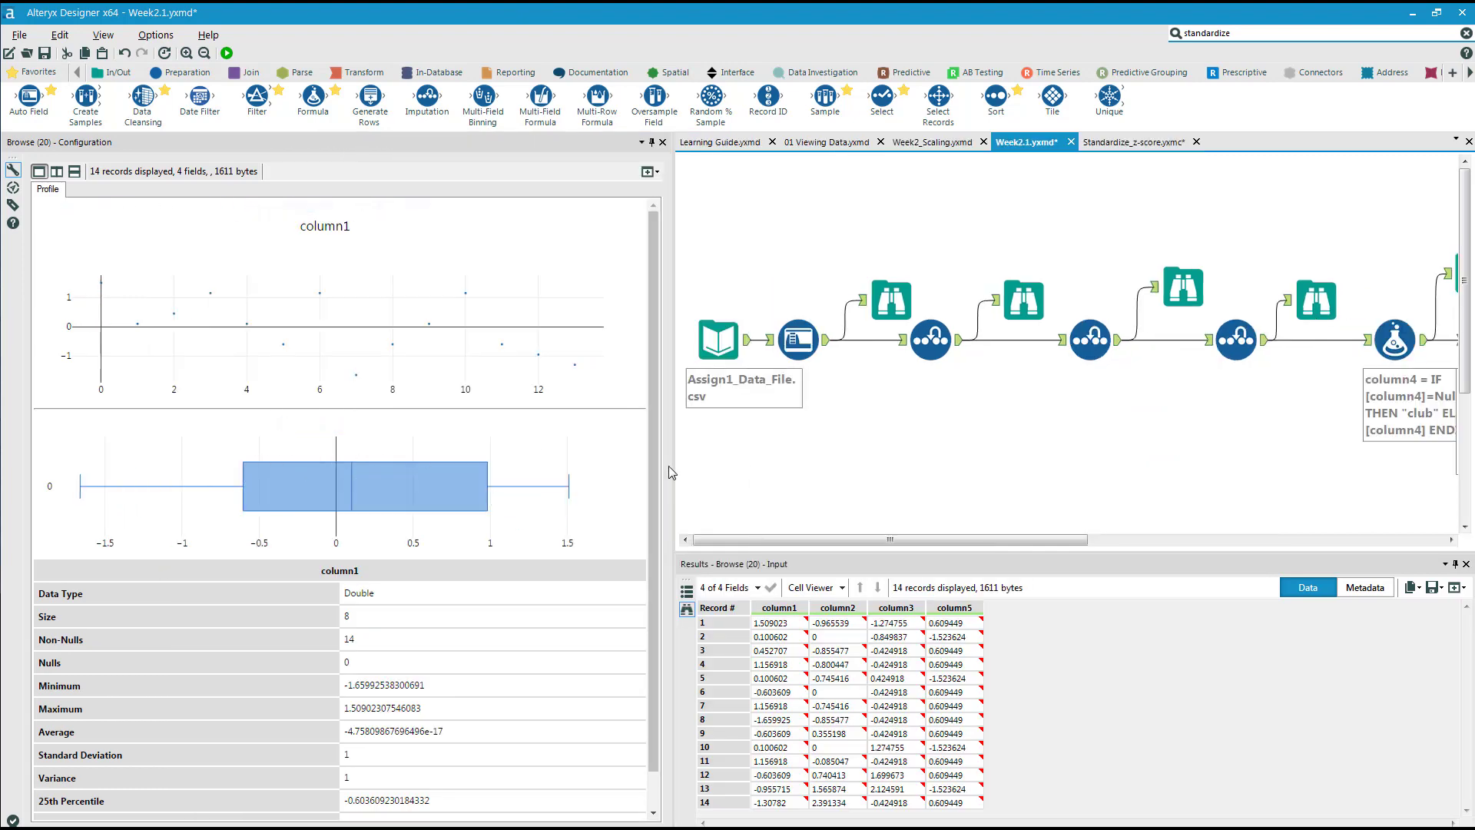
pyautogui.moveTo(670, 466); pyautogui.dragTo(233, 465)
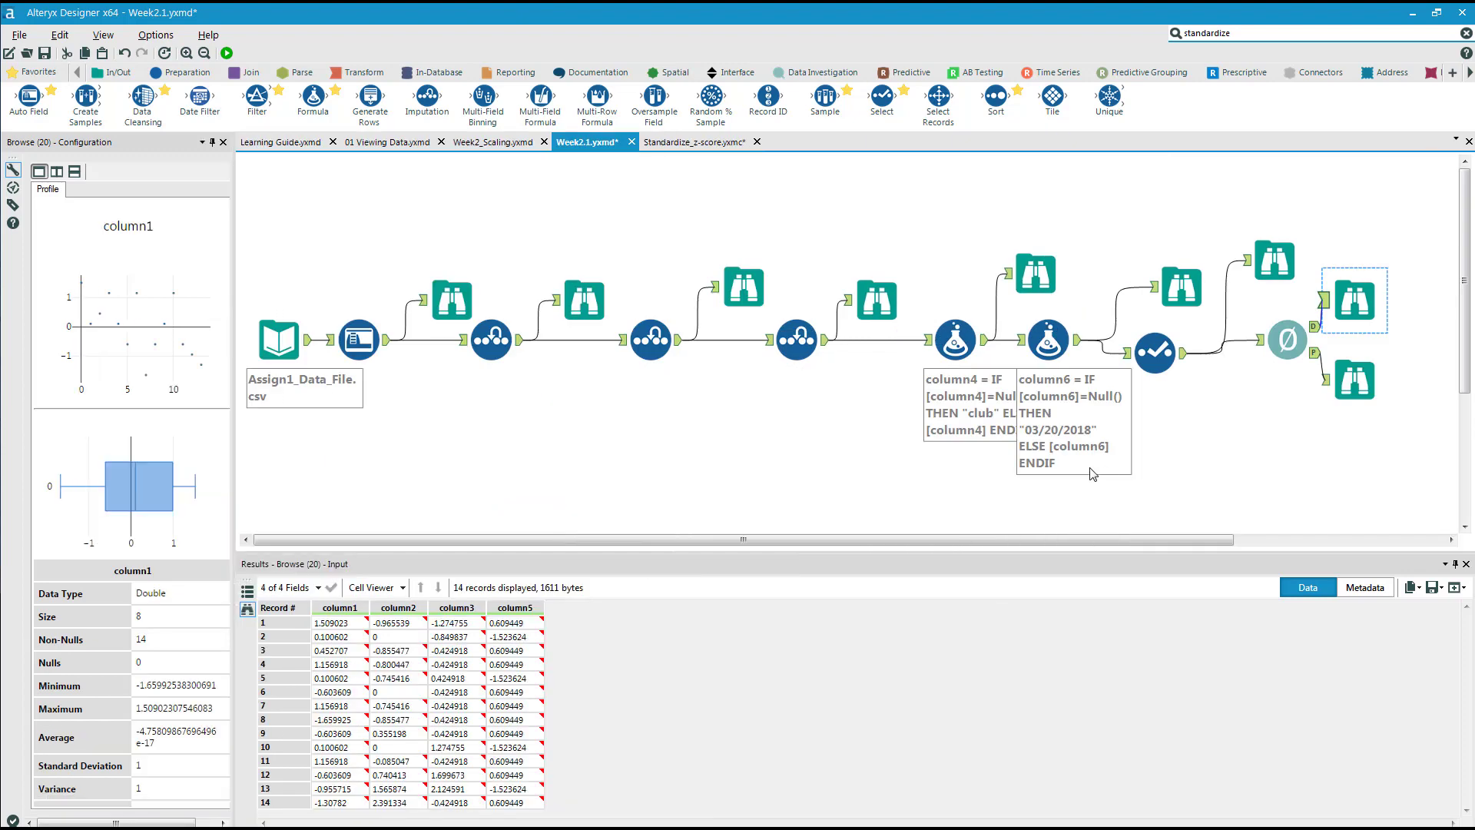